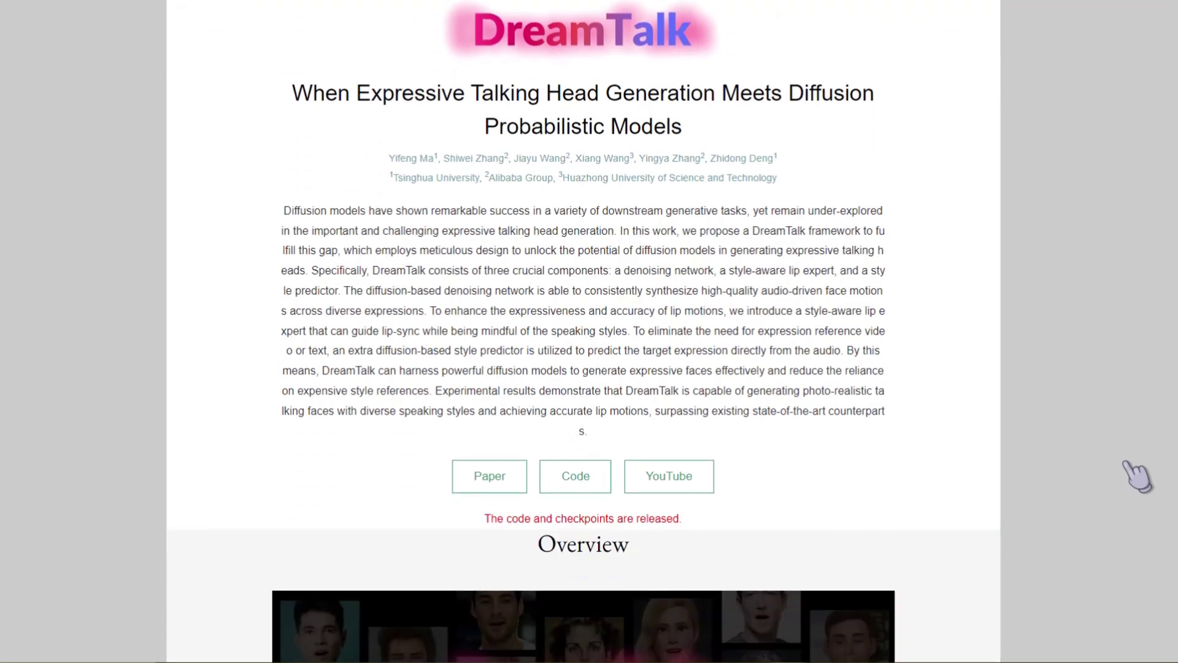
Step: Scroll through the DreamTalk overview and the Hallo settings (size 512, steps 40, fps 25)
scroll(1088, 488, down, 10)
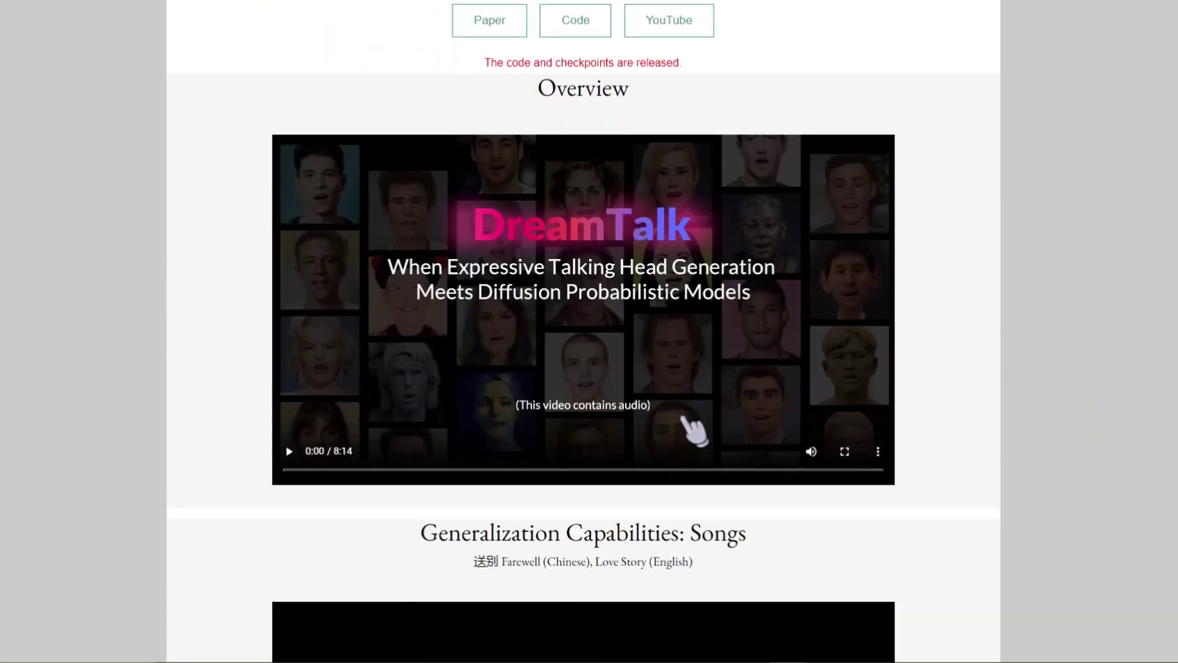
scroll(978, 356, down, 8)
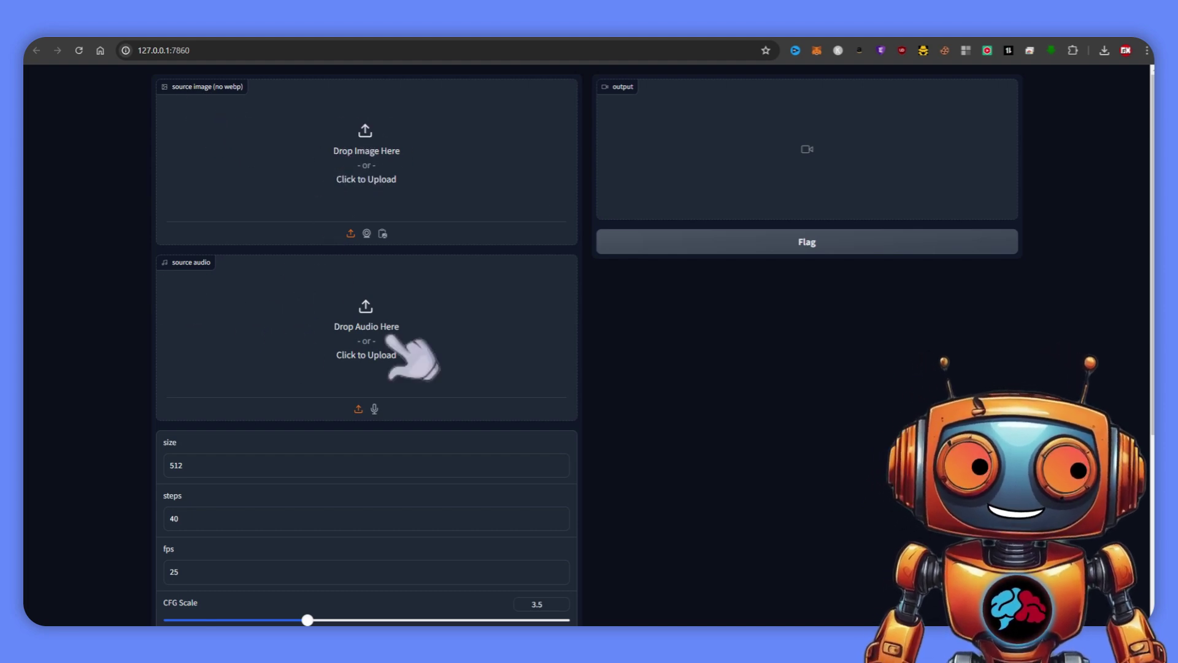
scroll(690, 373, down, 5)
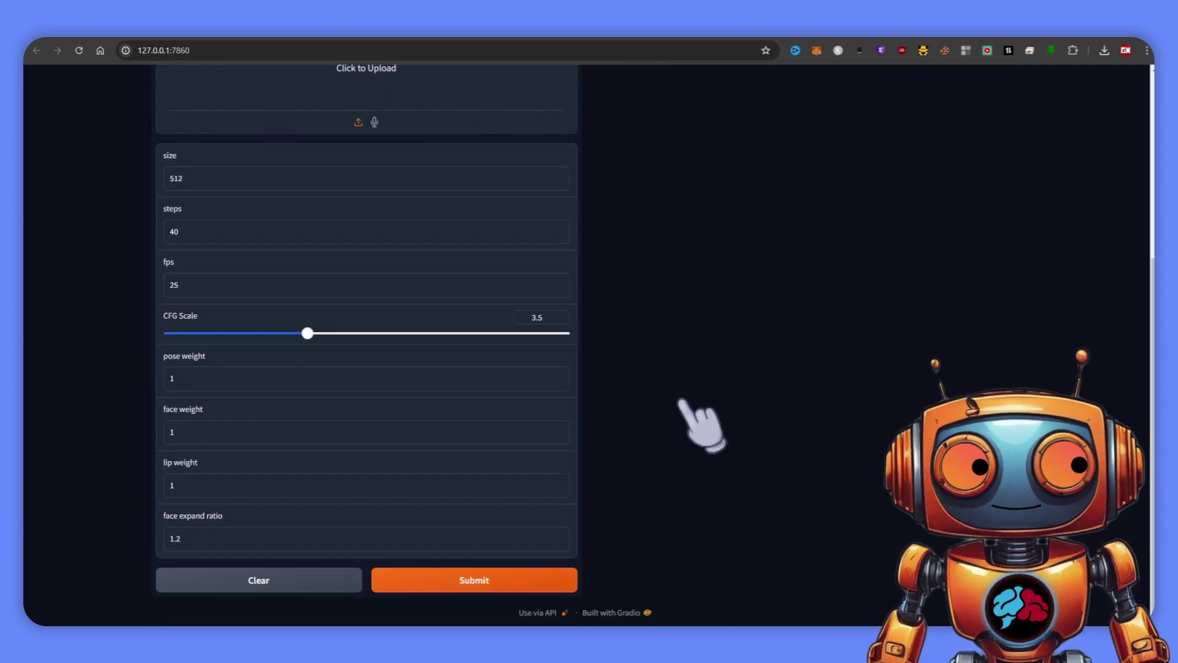
scroll(646, 440, up, 5)
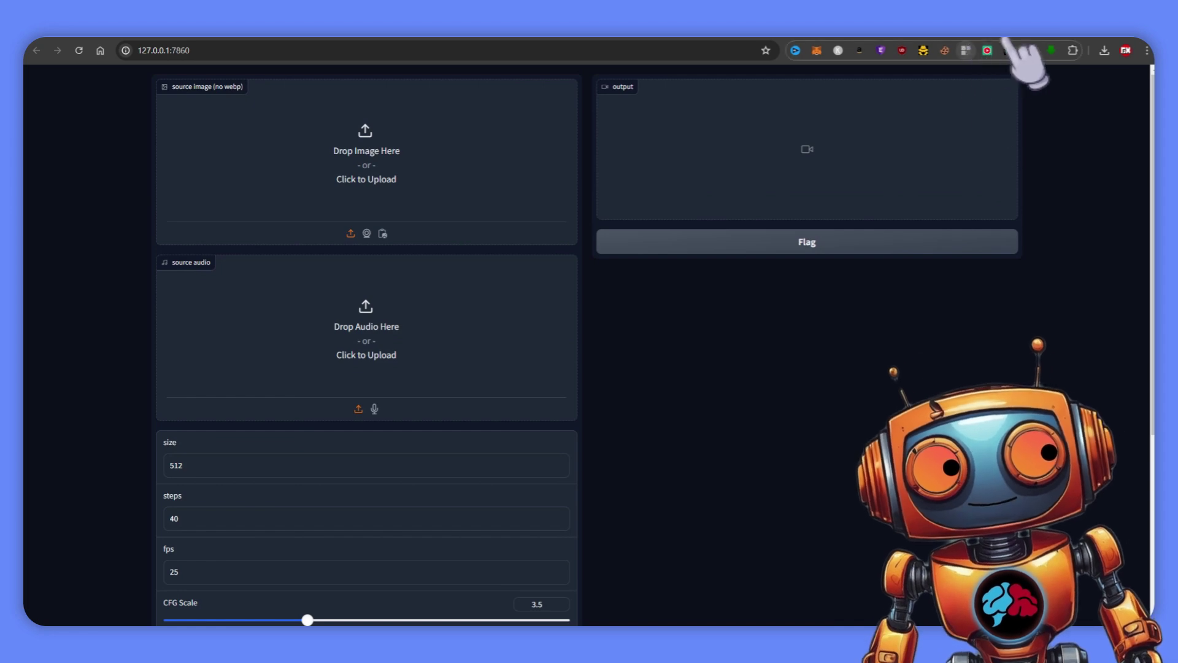
Step: Go to leonardo.ai in a new tab and launch the web app
key(ctrl+t)
text(leon)
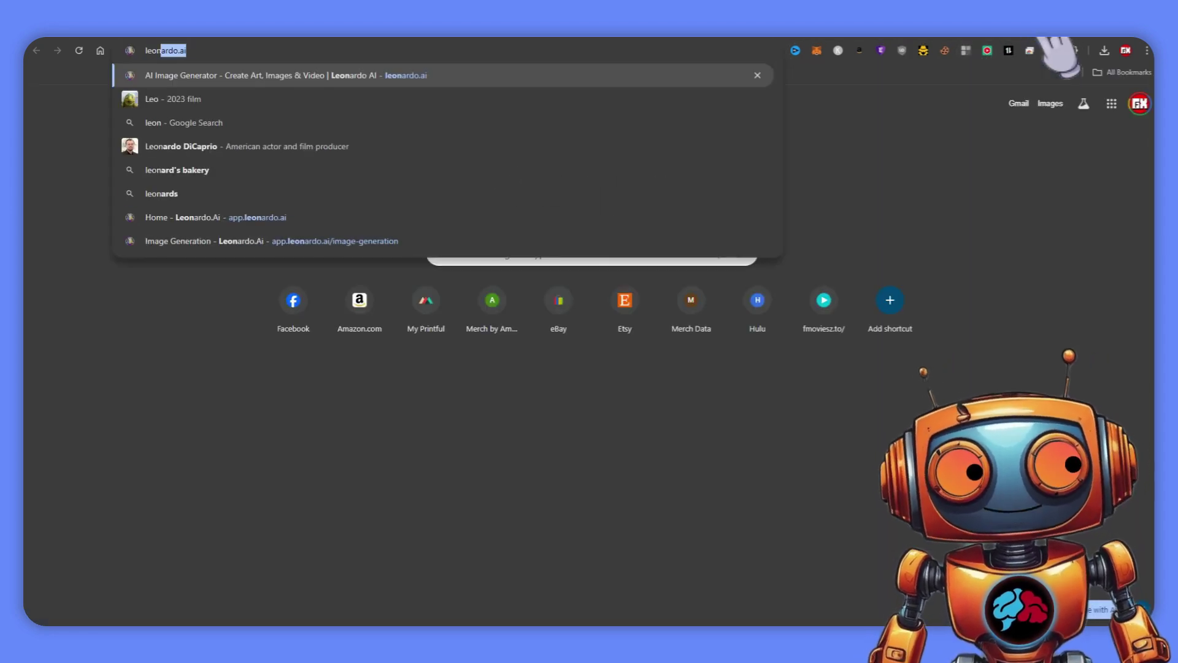
key(Return)
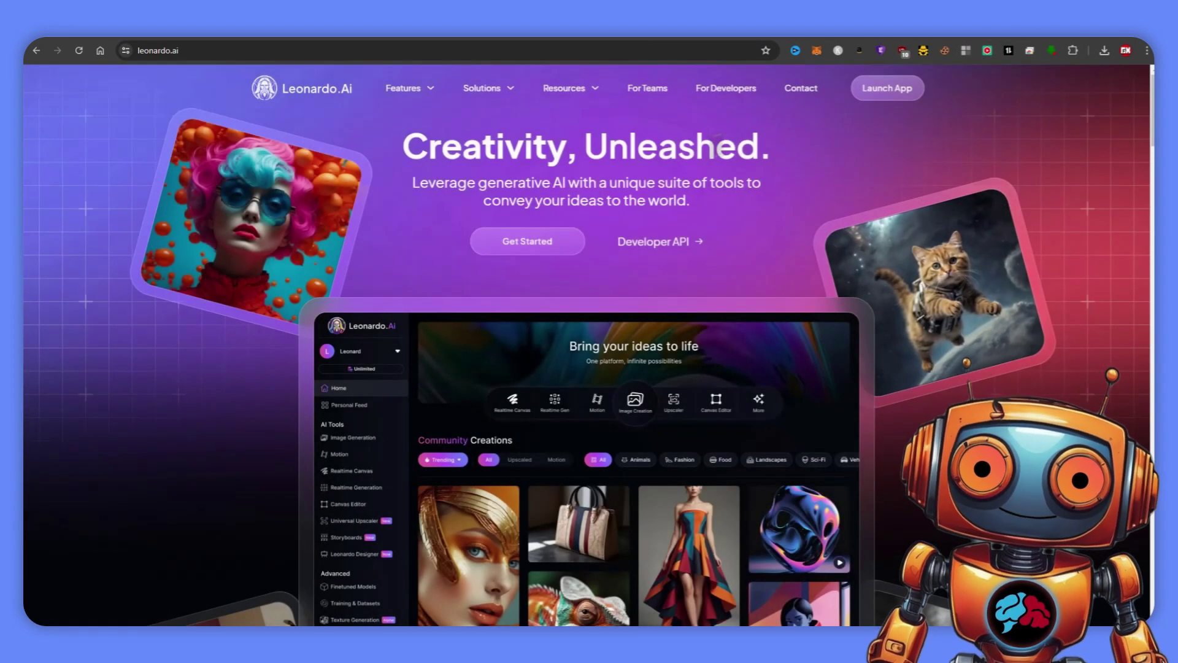
click(875, 81)
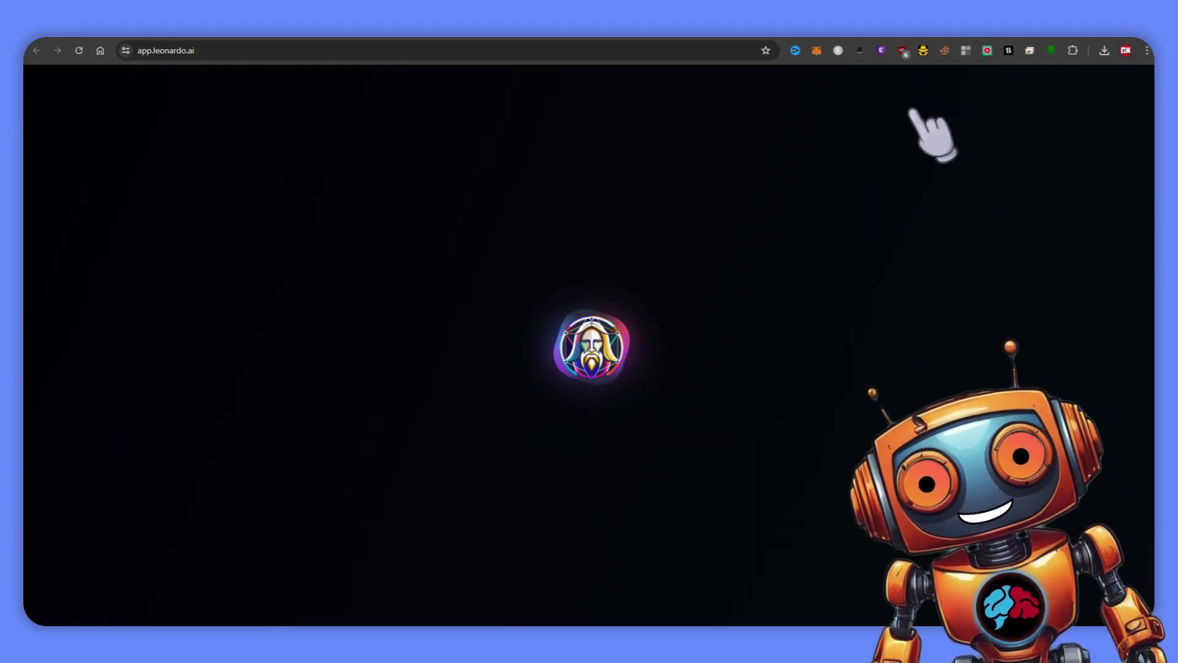
Step: Copy the 3-year-old boy portrait from the community feed to the clipboard
scroll(679, 481, down, 15)
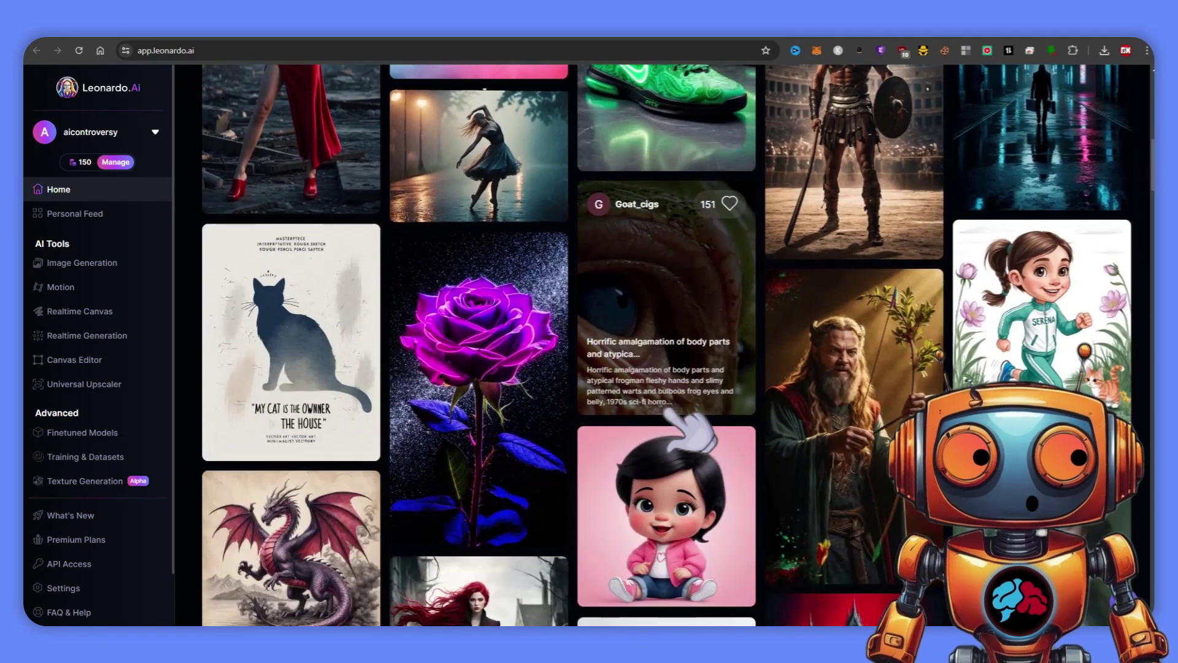
scroll(712, 336, down, 10)
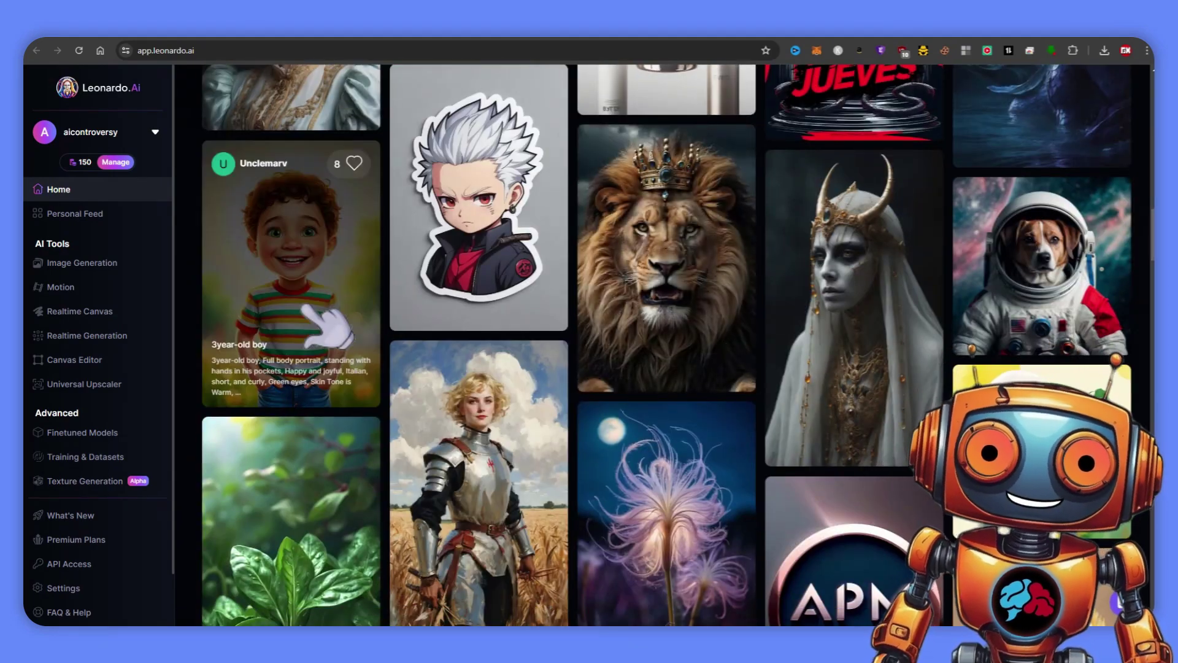
click(329, 316)
right_click(609, 387)
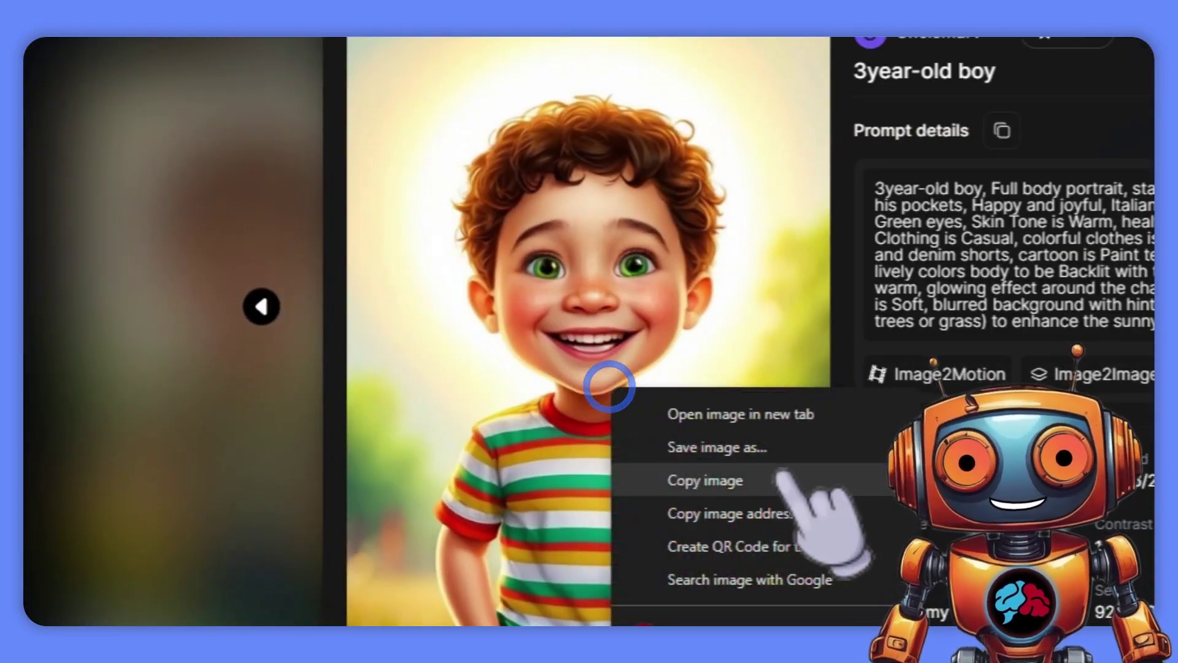
click(781, 477)
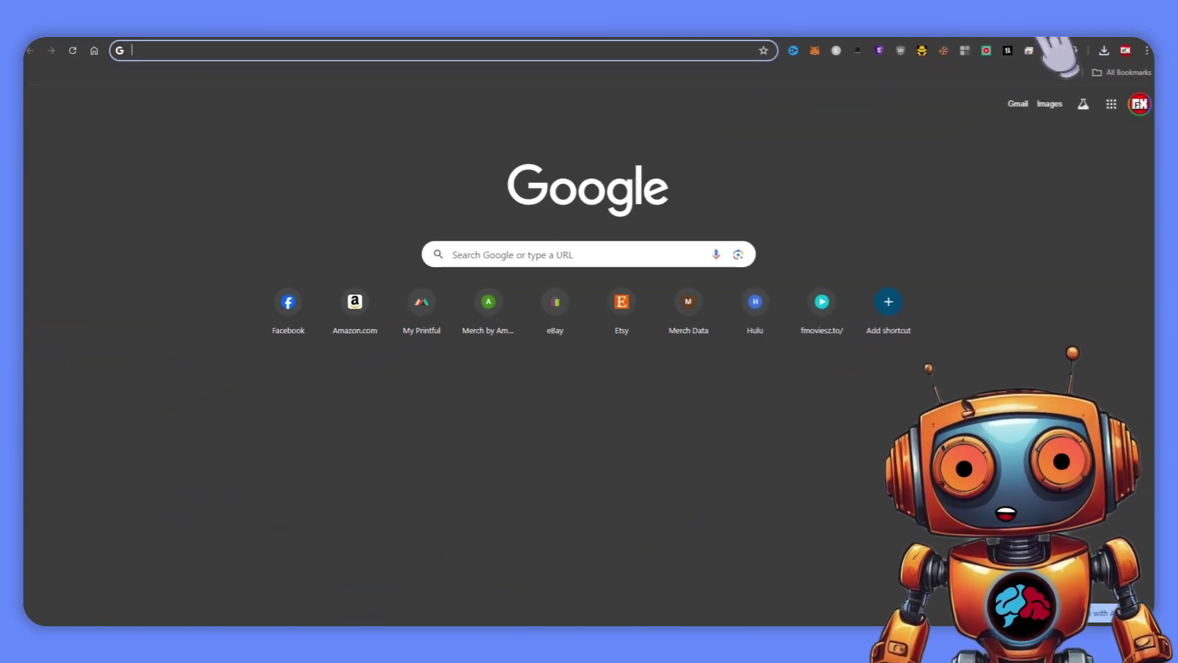
Step: On elevenlabs.io, paste the talking-photo script over the sample text and generate an 8-second speech clip
text(ele)
key(Return)
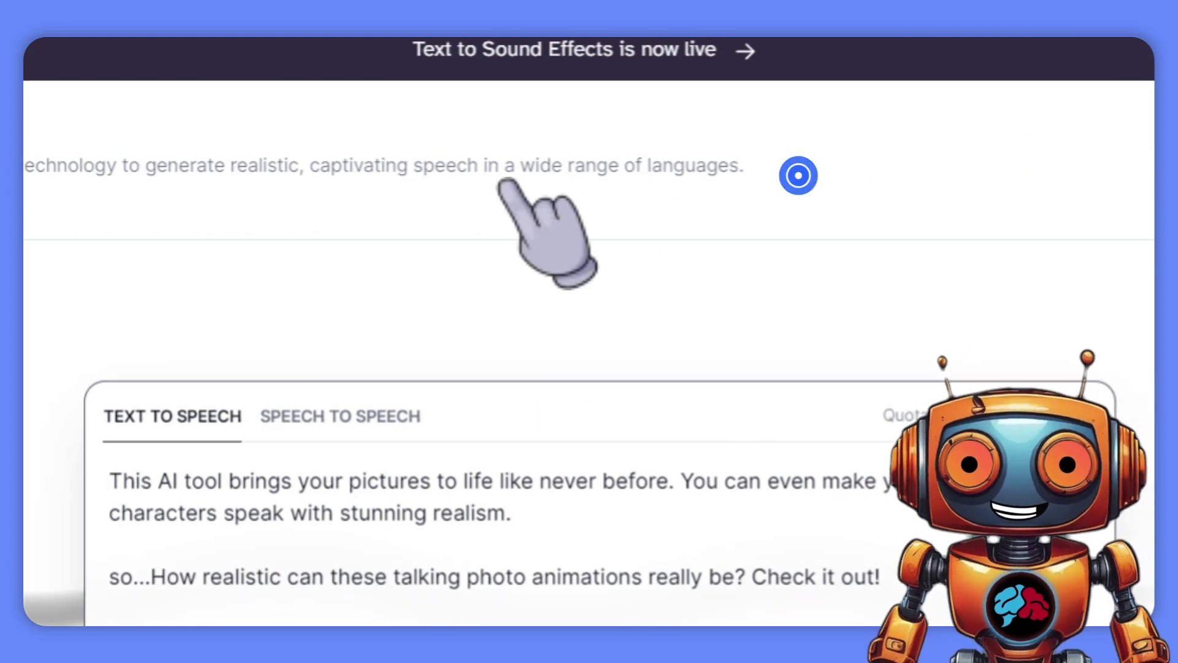
key(ctrl+a)
key(ctrl+v)
click(995, 411)
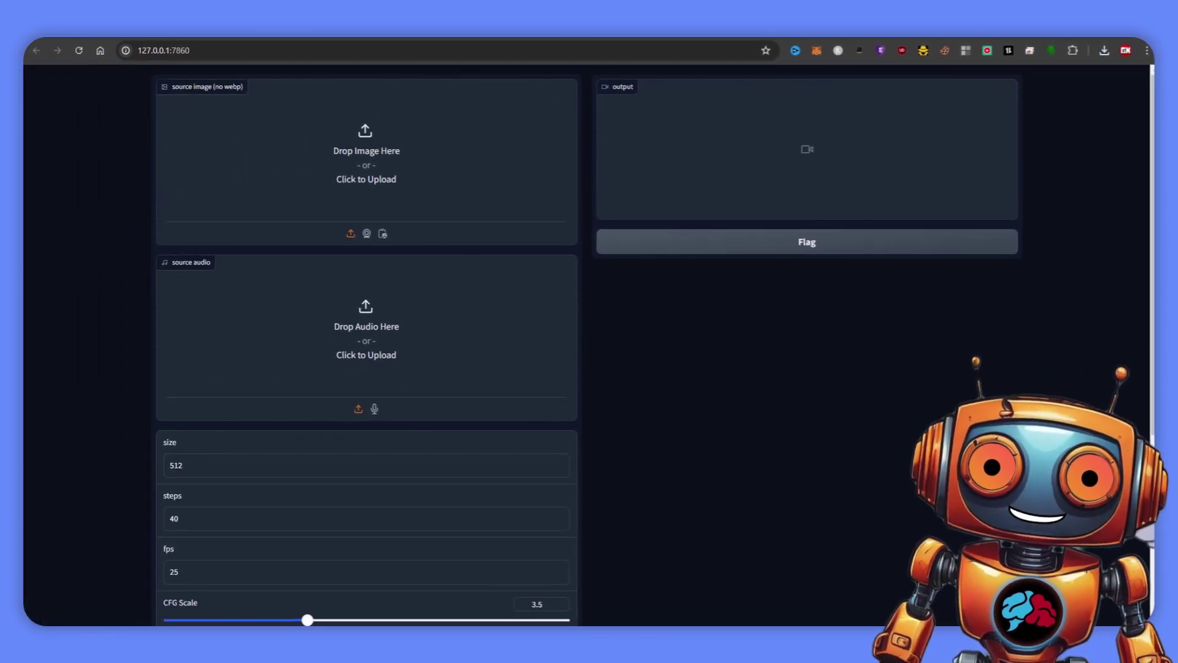
Step: Load the ElevenLabs speech file as Hallo's source audio and submit; the run returns an Error
drag(1007, 232, 516, 577)
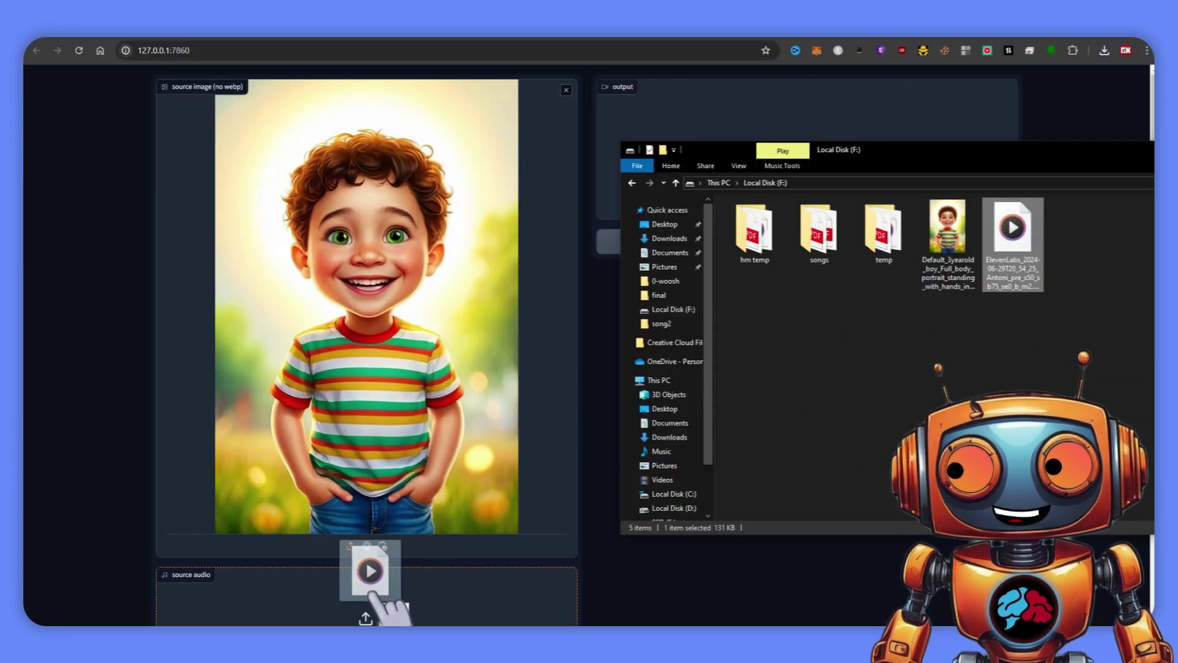
scroll(516, 576, down, 9)
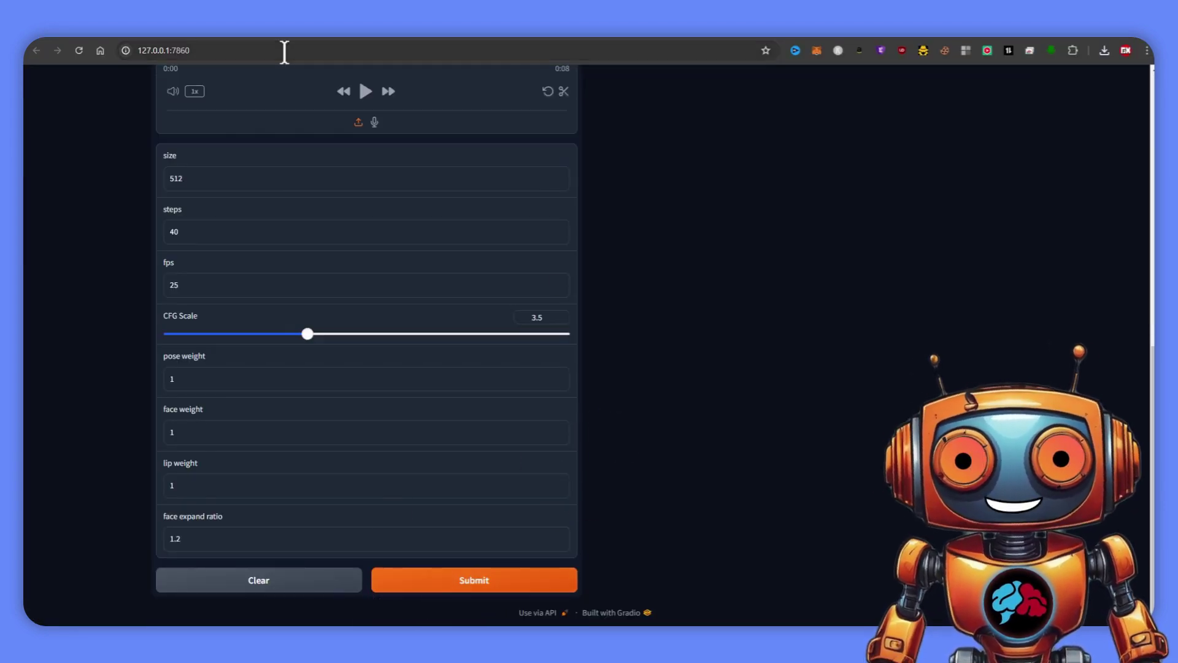
click(467, 581)
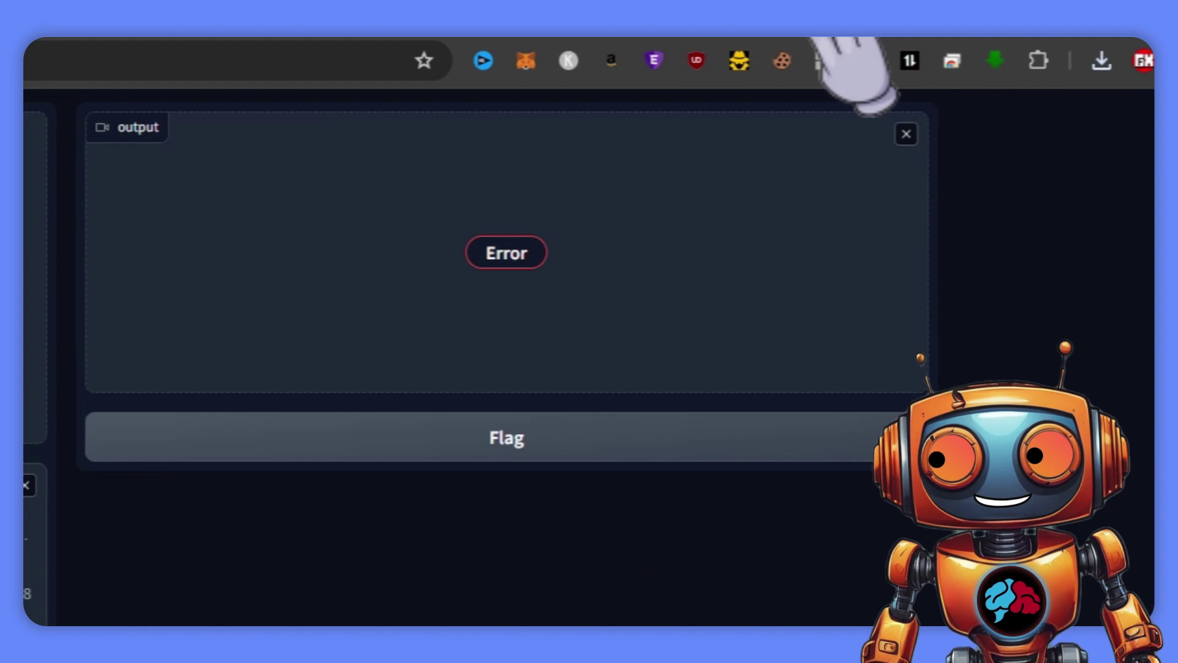
key(ctrl+t)
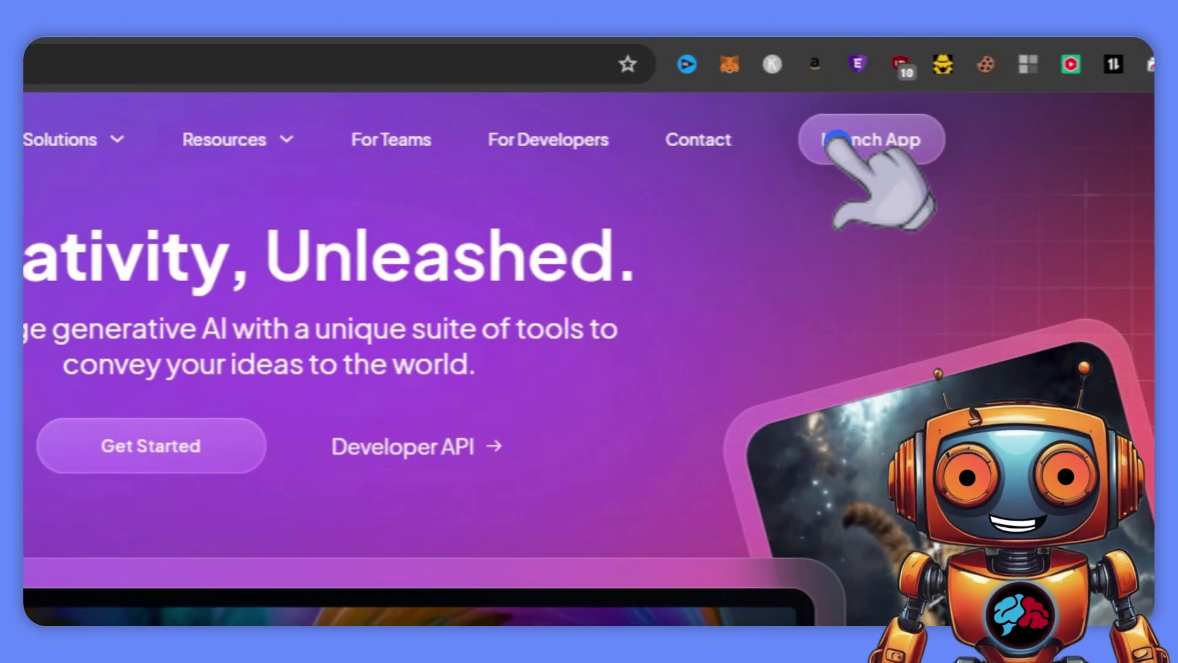
Step: Launch the Leonardo.Ai app and save the blonde Goddess portrait to disk
click(865, 137)
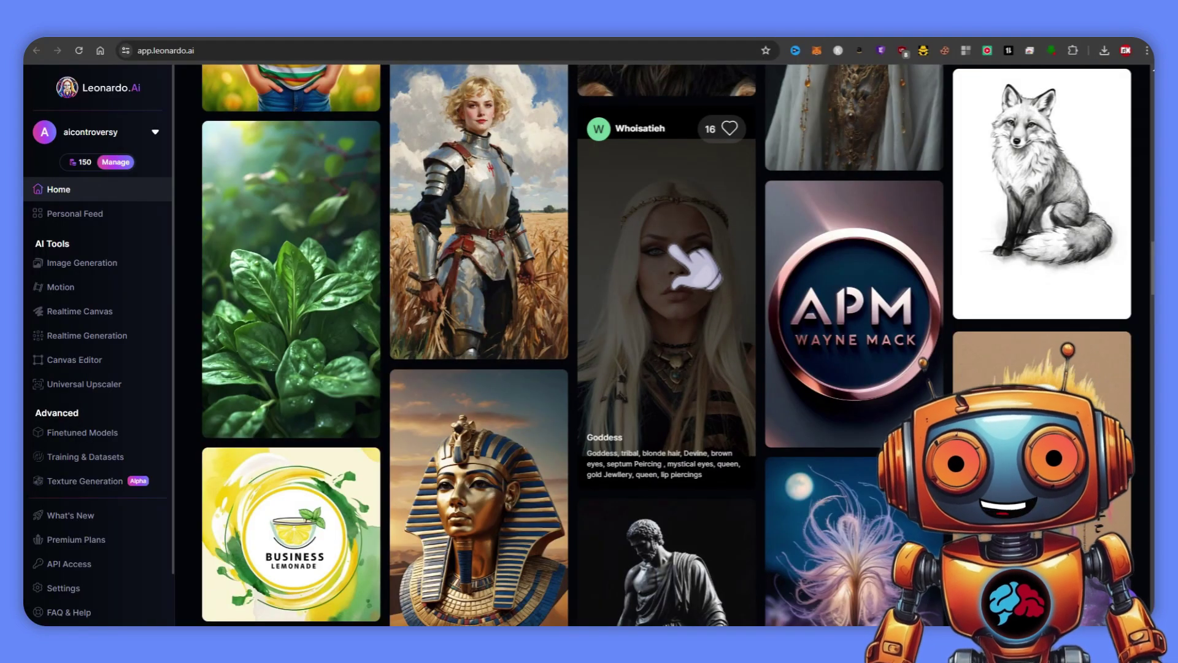
right_click(309, 251)
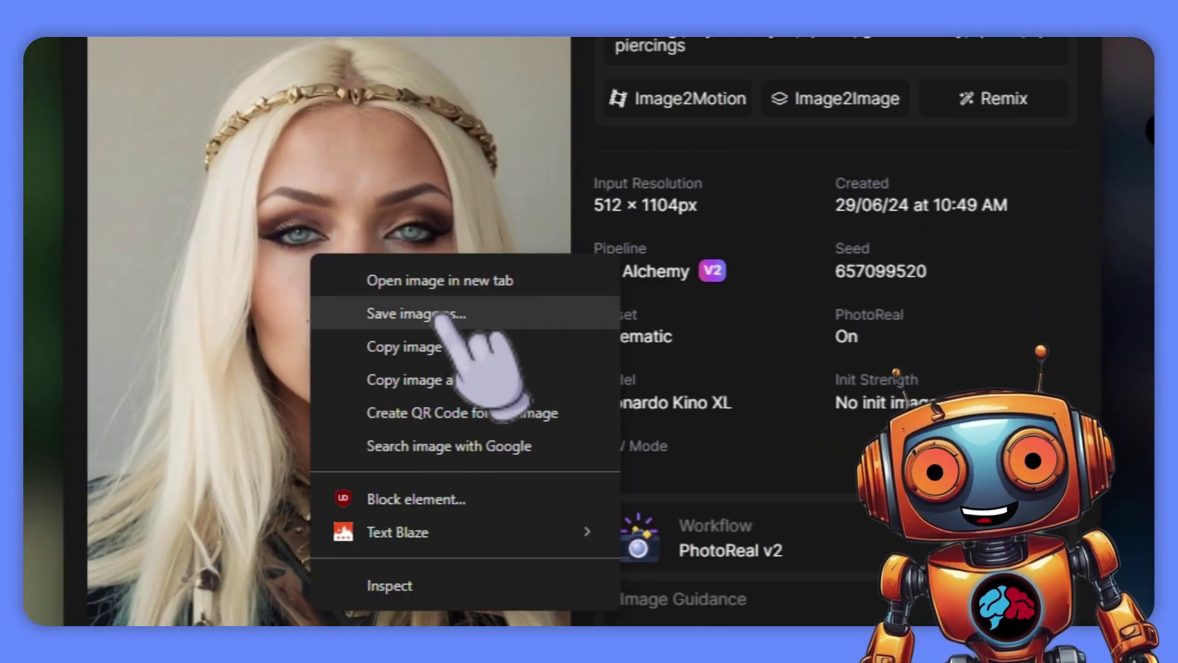
click(438, 314)
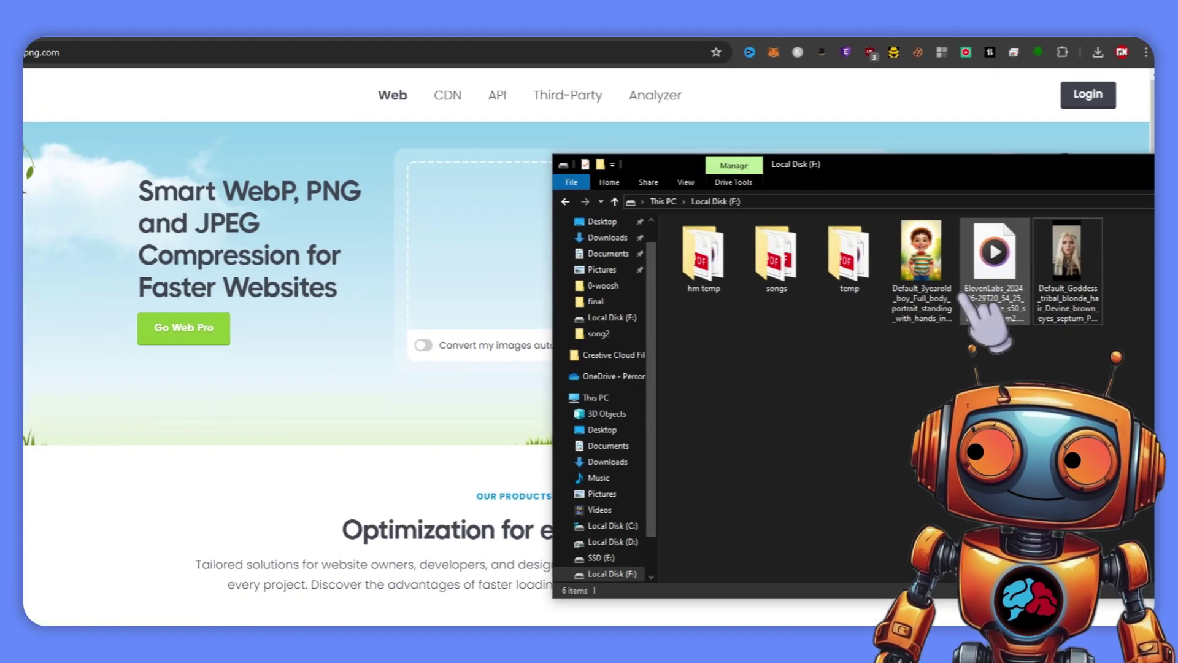
Step: Compress the boy portrait in TinyPNG (67% smaller, 24 KB) and save it as a JPEG
drag(743, 430, 0, 469)
drag(562, 255, 565, 258)
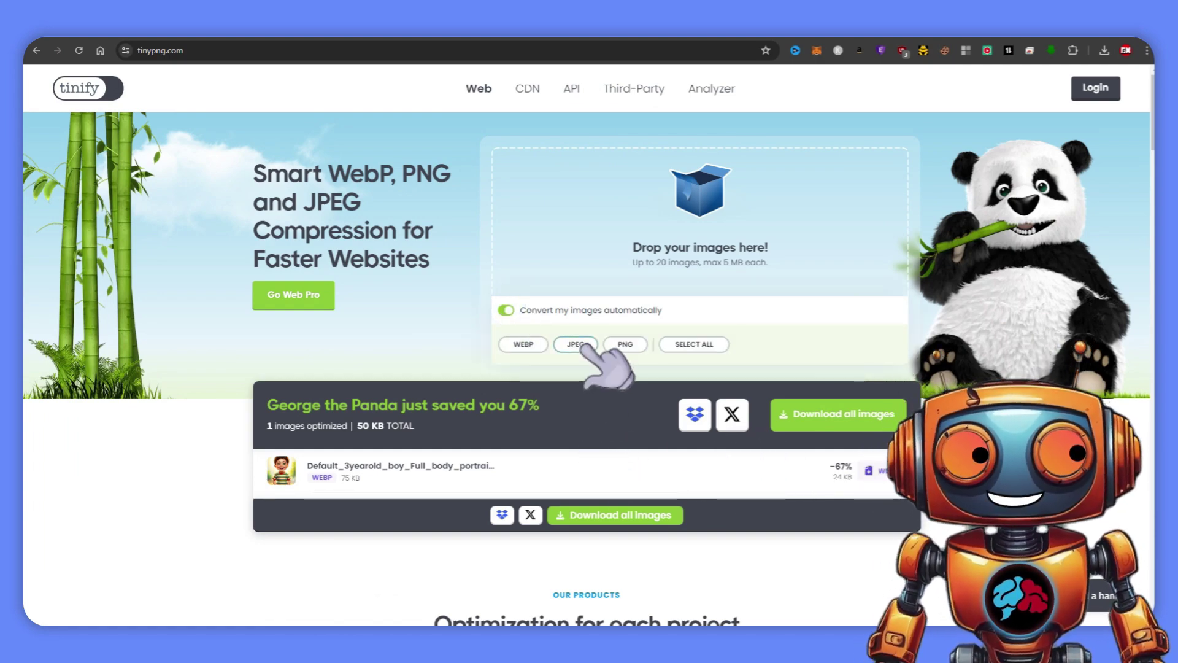
click(582, 345)
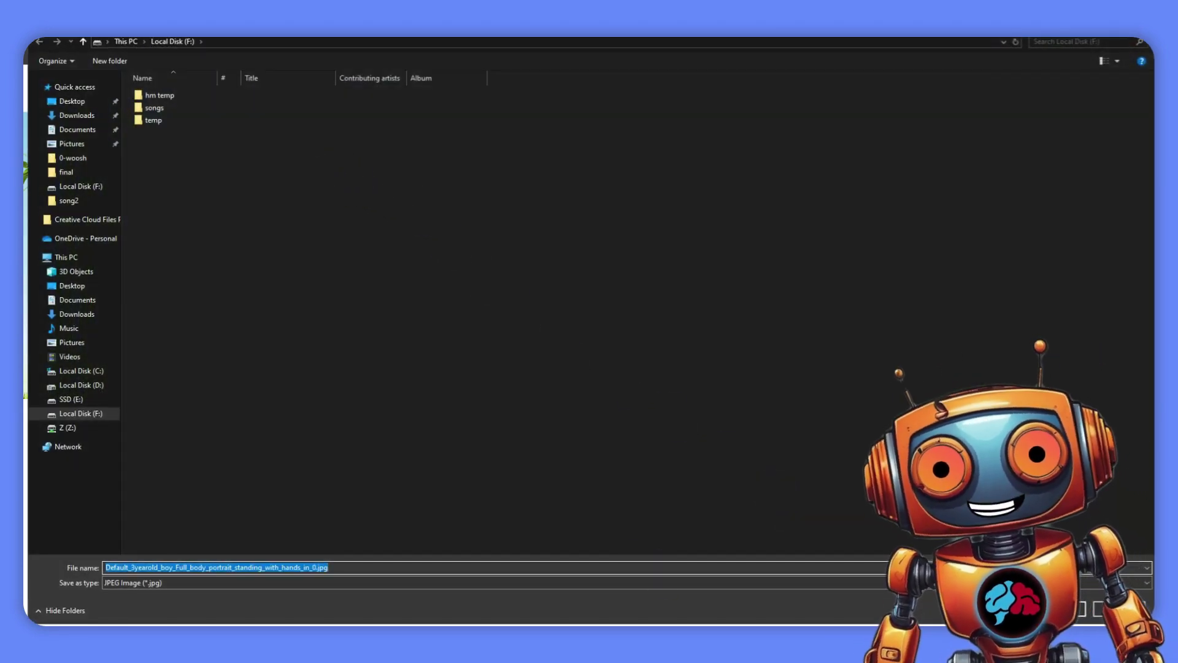
key(Return)
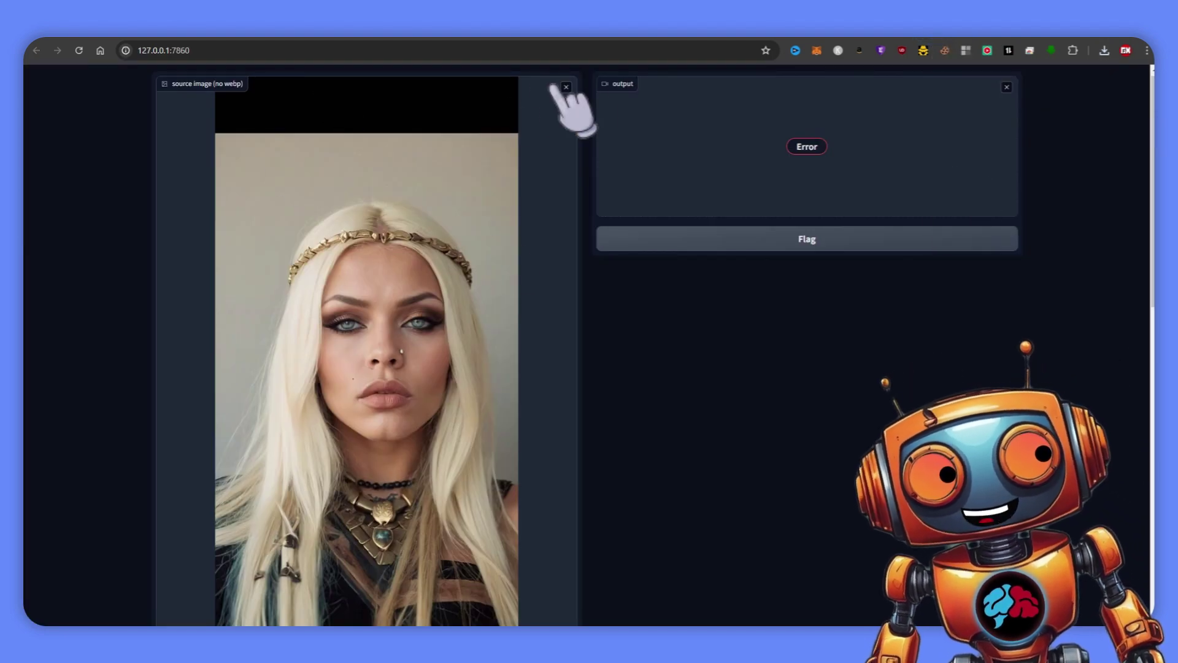
Step: Swap Hallo's source image for the boy JPEG and submit, producing .cache/output.mp4
click(566, 86)
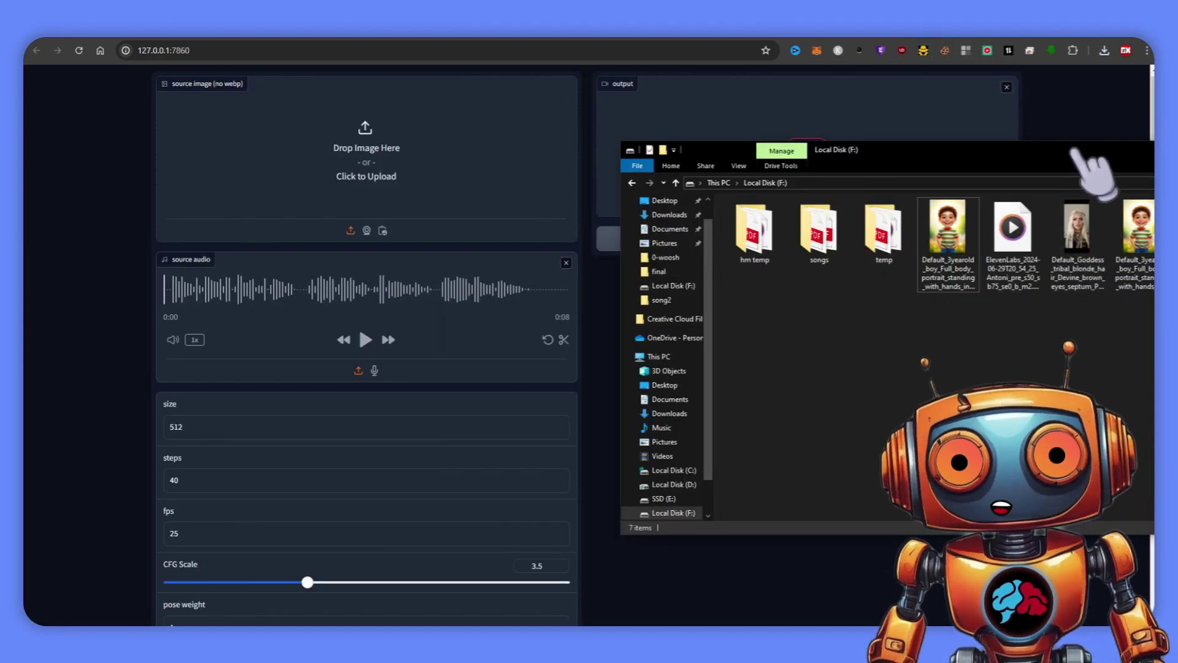
drag(1078, 152, 955, 152)
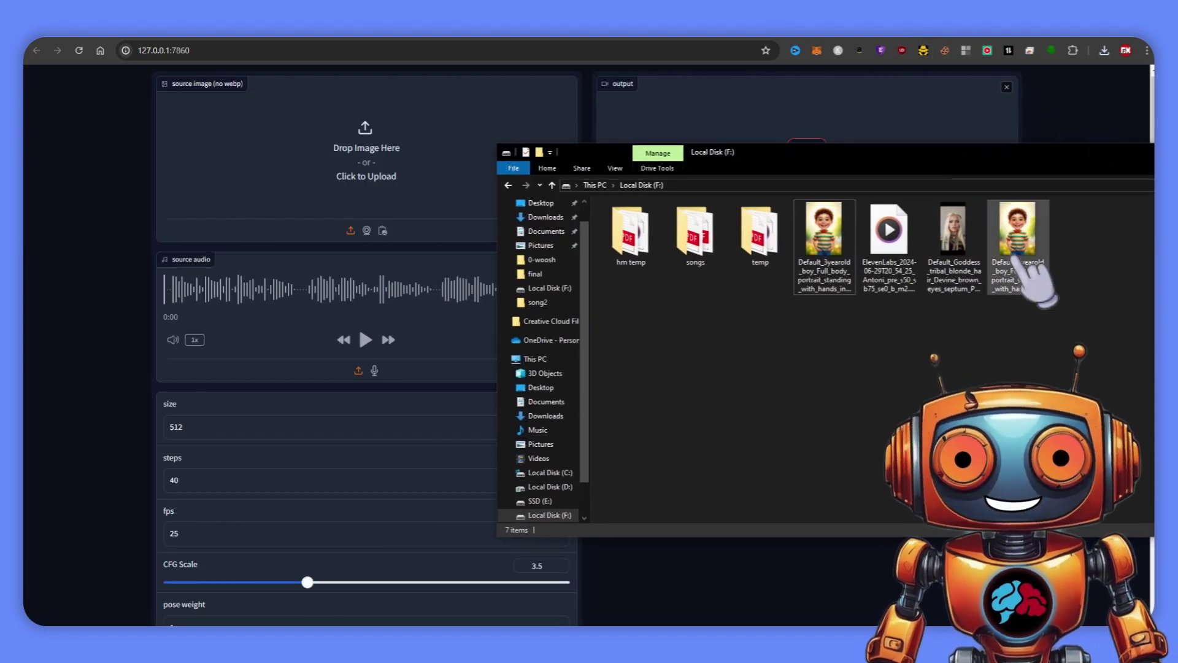
click(462, 583)
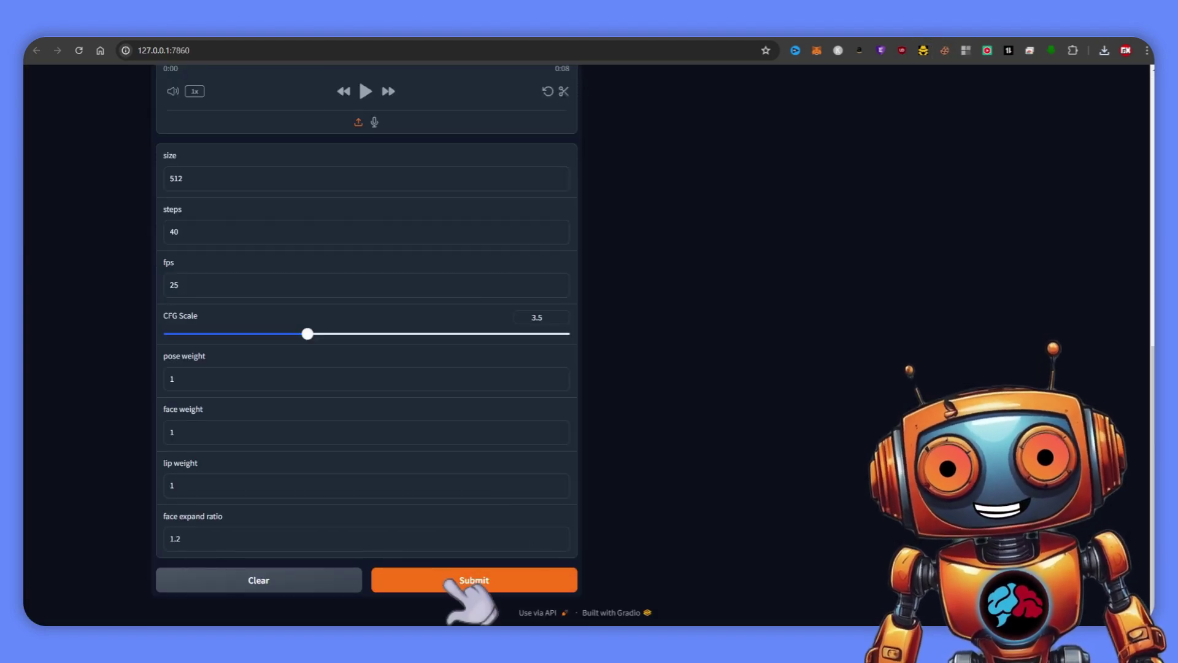
scroll(469, 593, up, 10)
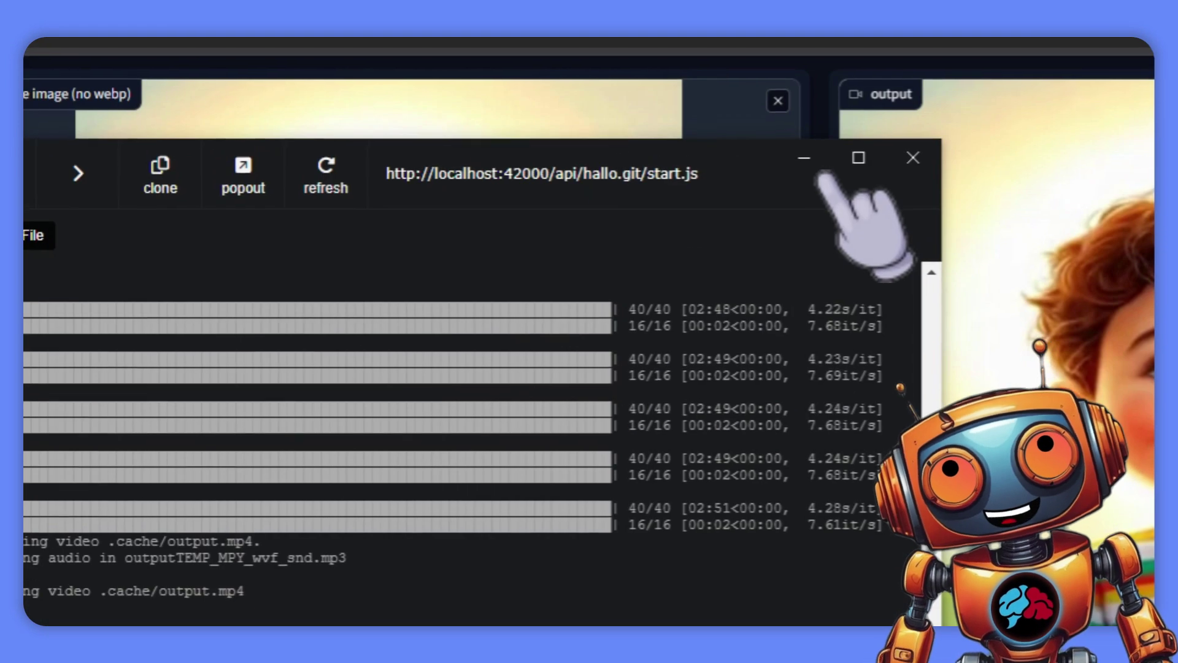
Step: Hide the Pinokio console and play the boy's lip-synced output video
click(804, 158)
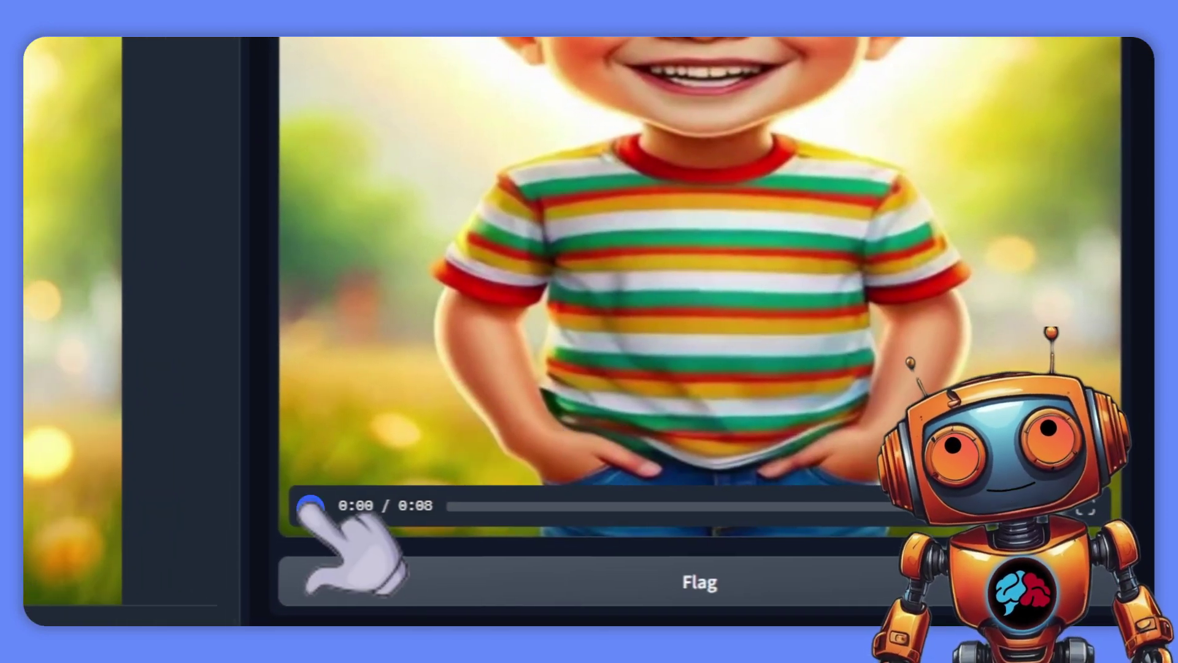
click(310, 506)
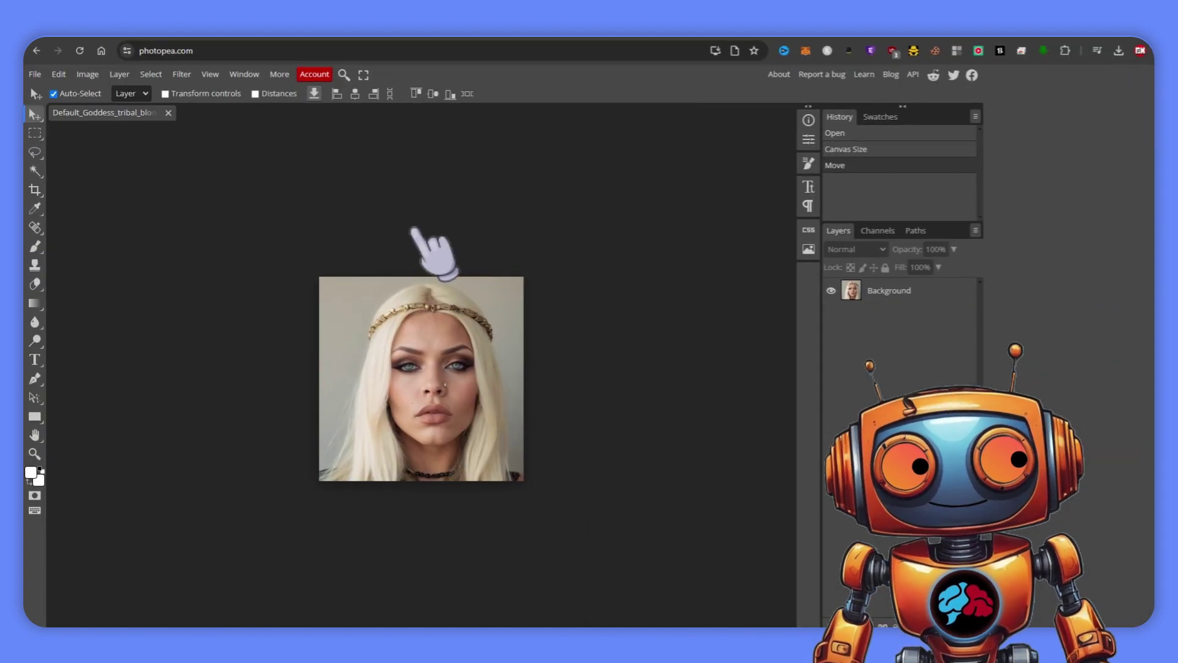
Step: Resize the Goddess portrait's canvas to 512 × 512 pixels via Image > Canvas Size
click(90, 75)
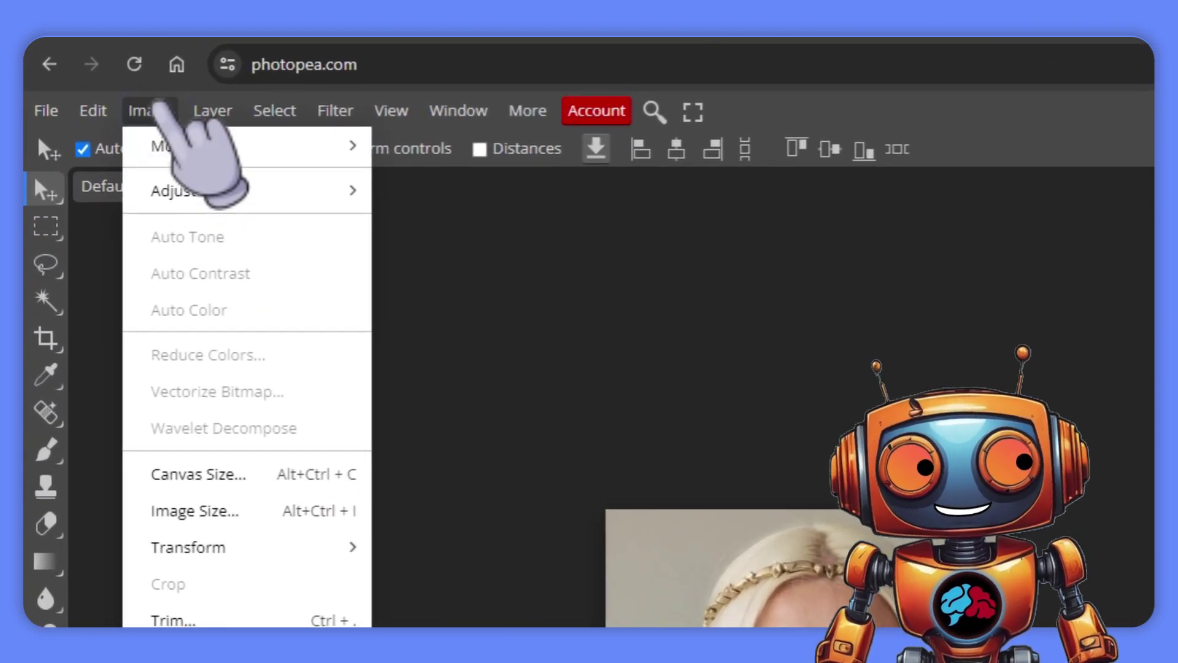
mouse_move(184, 149)
click(215, 439)
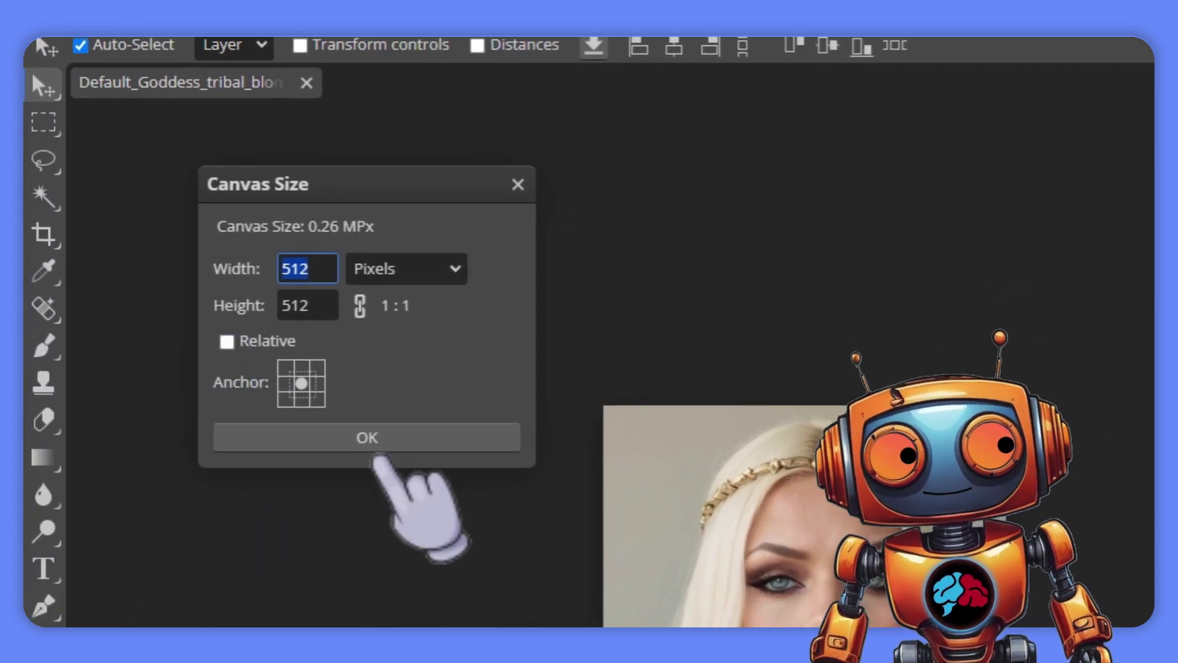
click(378, 441)
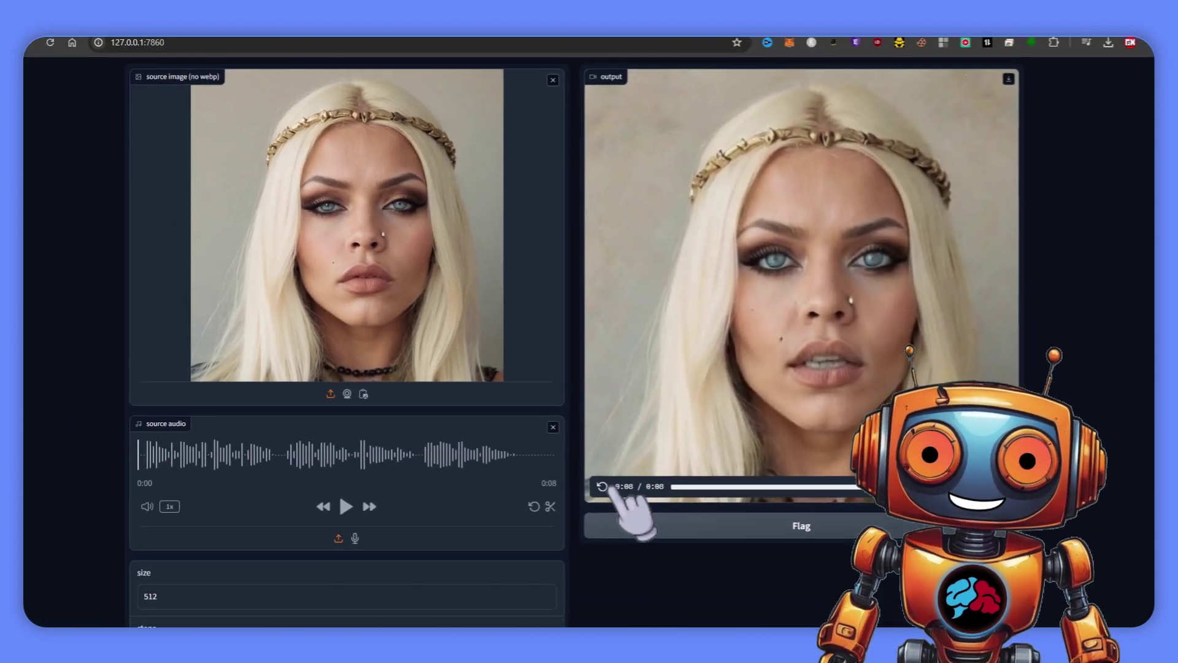
Step: Replay the goddess talking-head video through its full 8 seconds of lip-synced speech
click(604, 487)
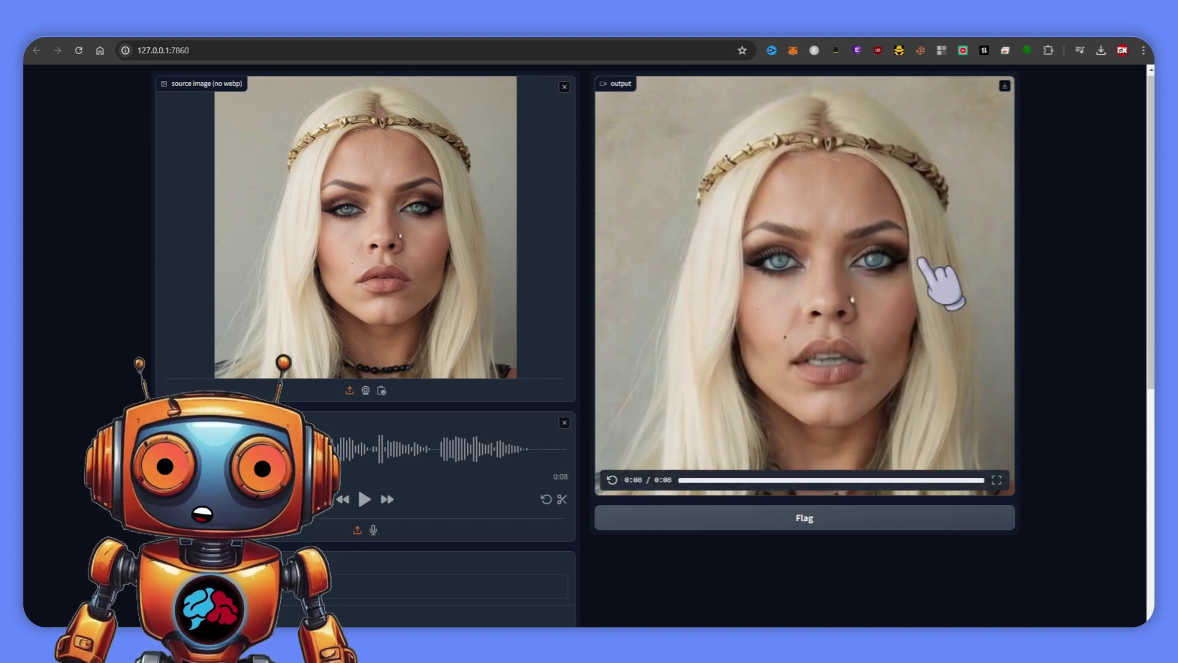
Step: Scroll through Hallo's settings to check size 512, 40 steps, 25 fps and CFG Scale 3.5
scroll(565, 383, down, 6)
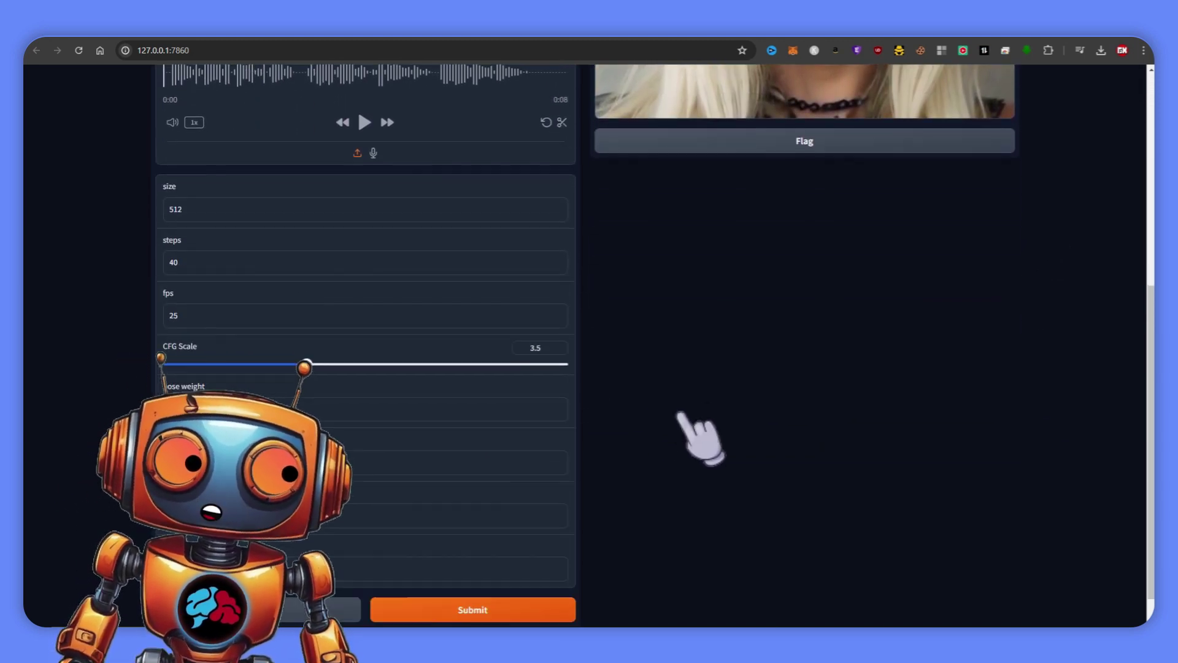
scroll(700, 439, up, 6)
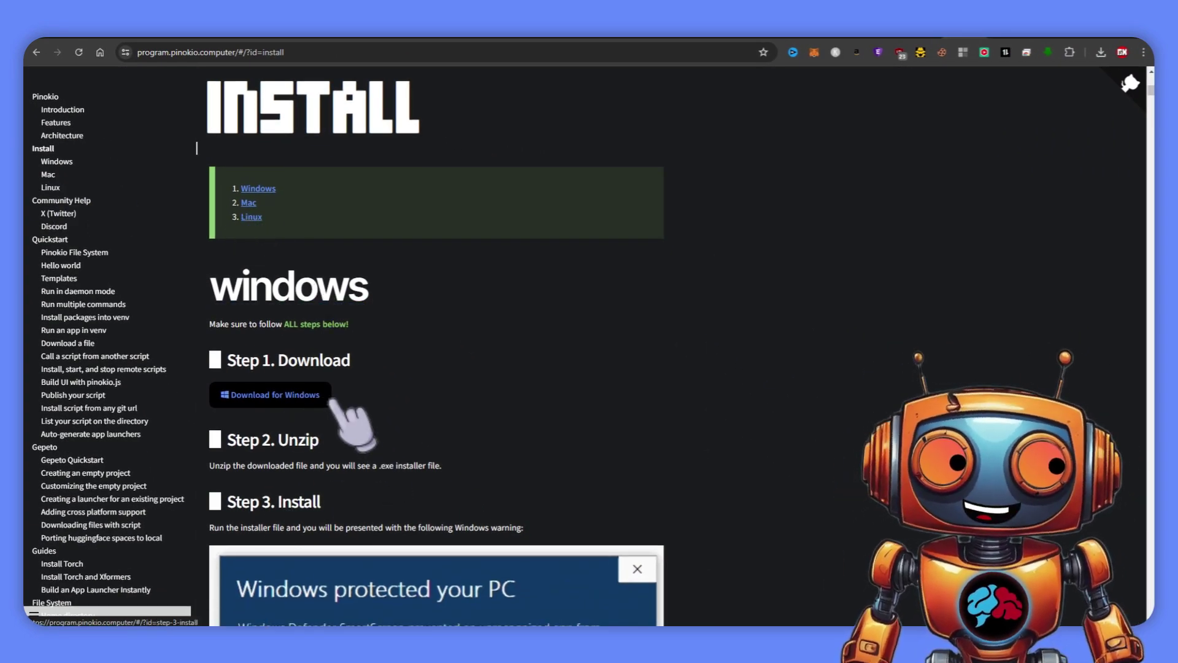
Step: Find the hallo script by searching 'ha' in Pinokio's Discover list, then launch the running HALLO interface
scroll(319, 393, down, 1)
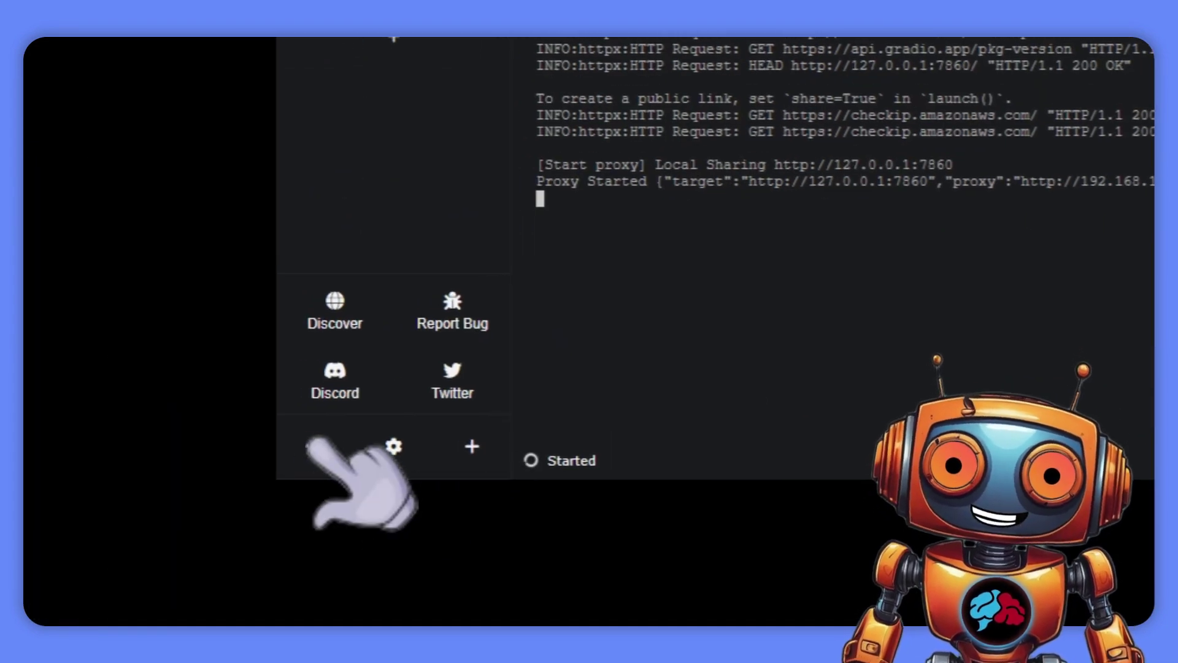
click(320, 442)
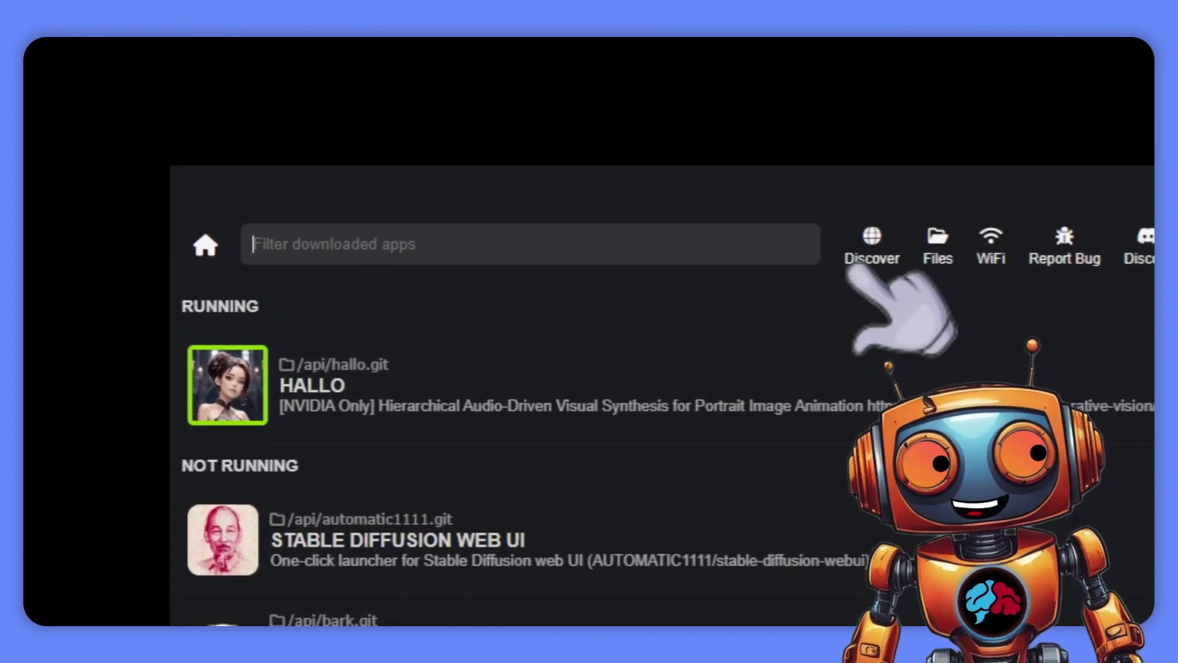
click(873, 252)
click(410, 184)
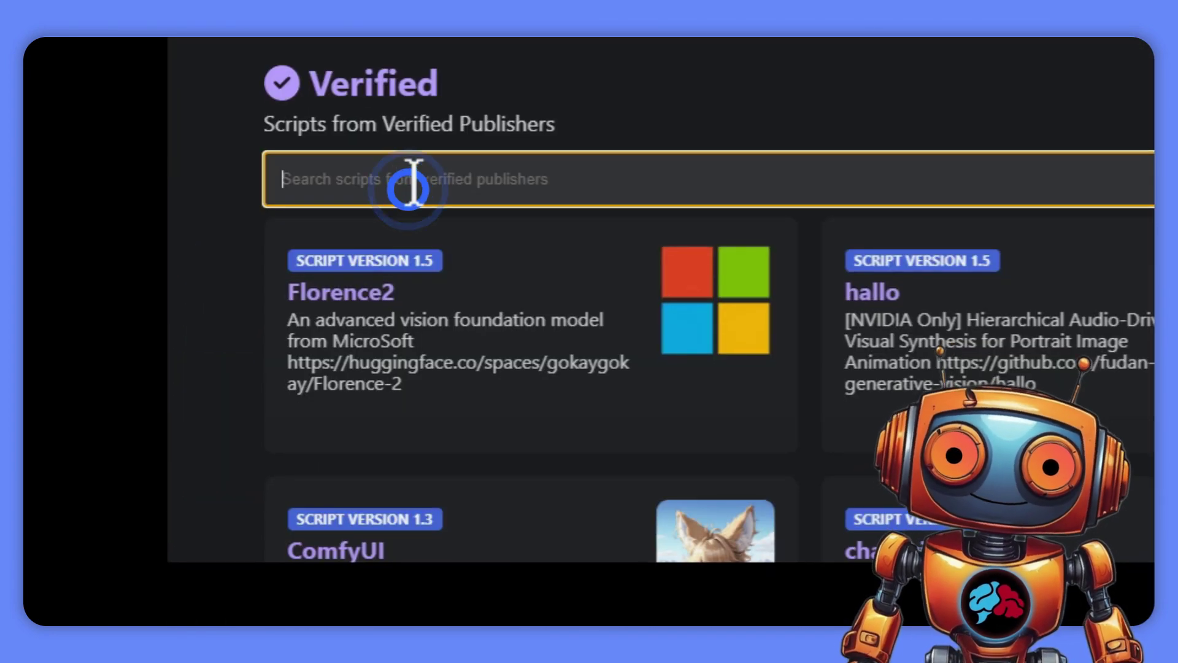
text(ha)
click(526, 328)
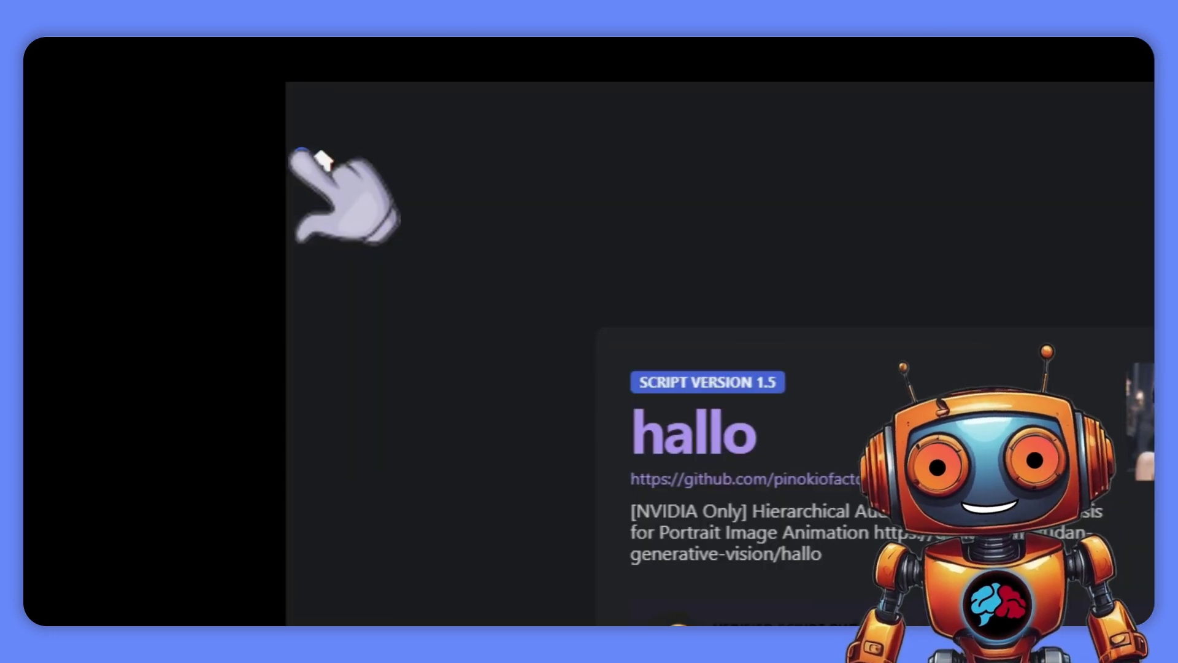
click(301, 152)
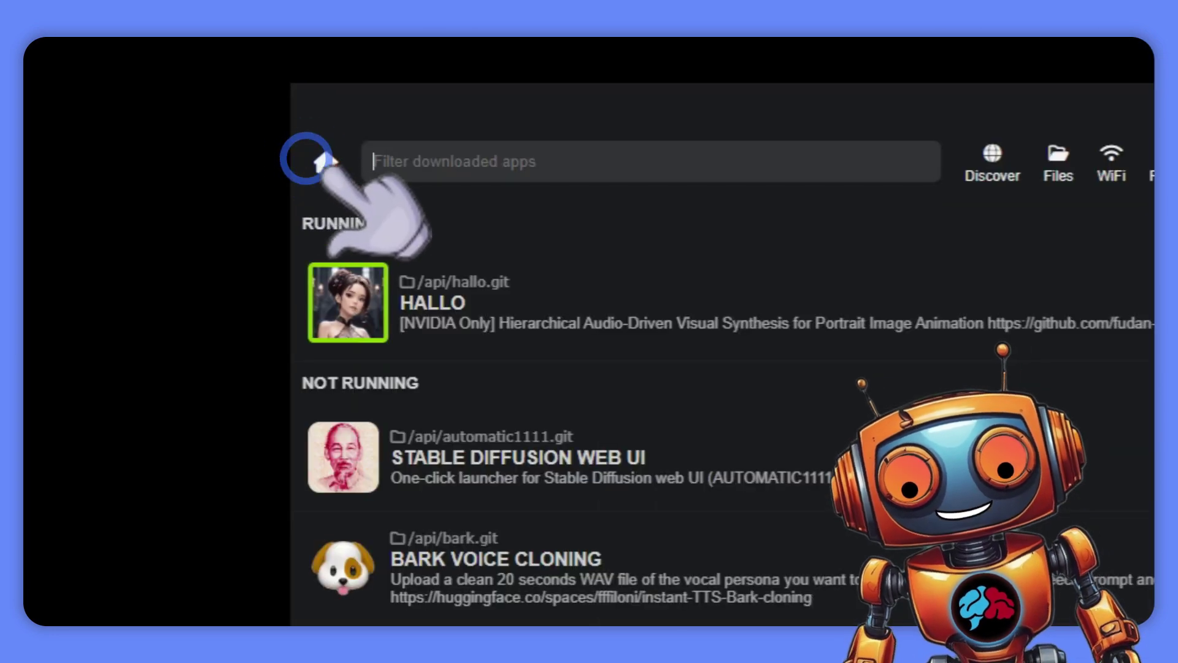
click(586, 289)
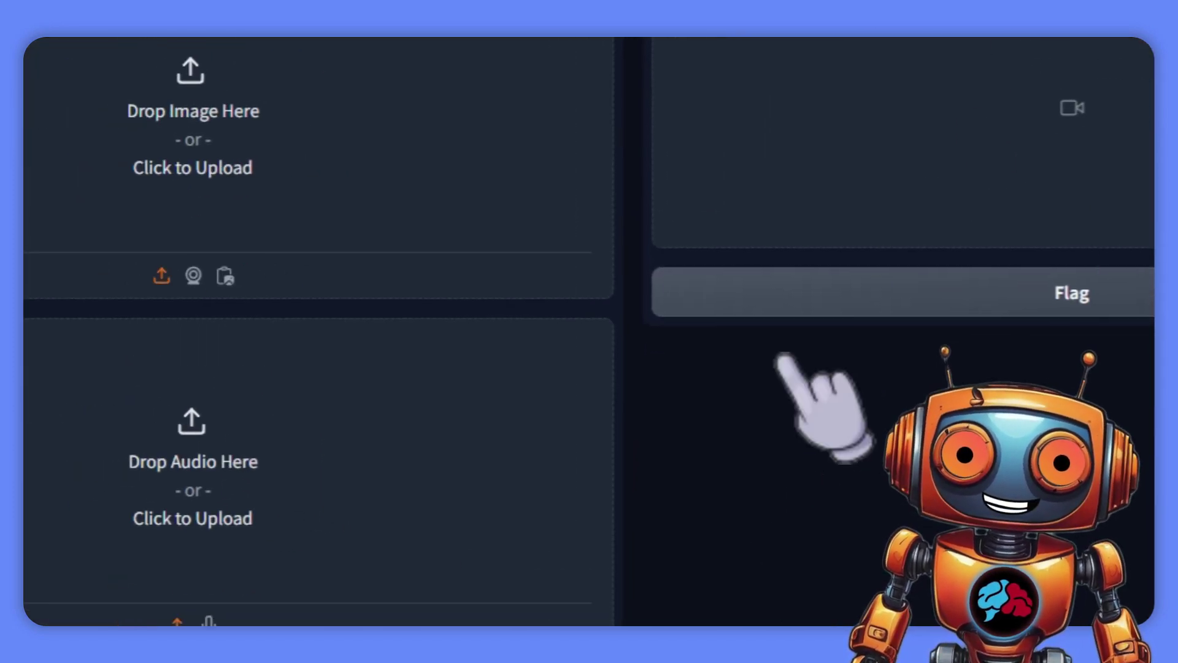
Step: Scroll the Hallo page to view the empty uploads and weights: pose, face, lip 1, expand ratio 1.2
scroll(466, 325, down, 1)
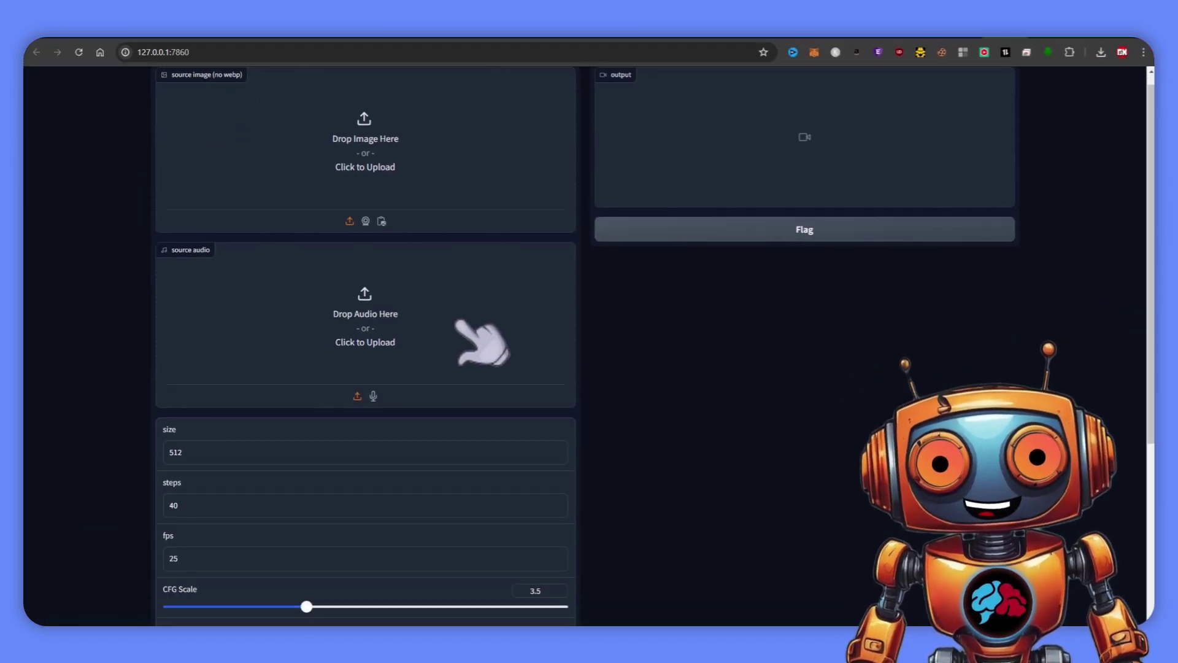
scroll(467, 331, down, 4)
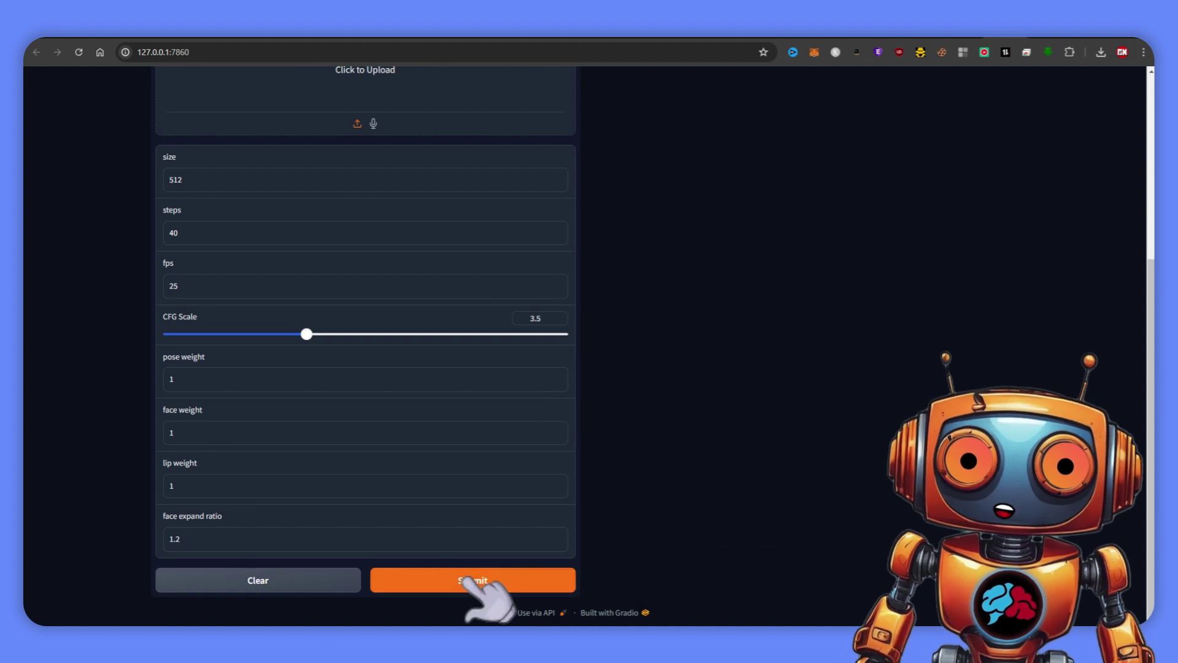
scroll(216, 91, up, 5)
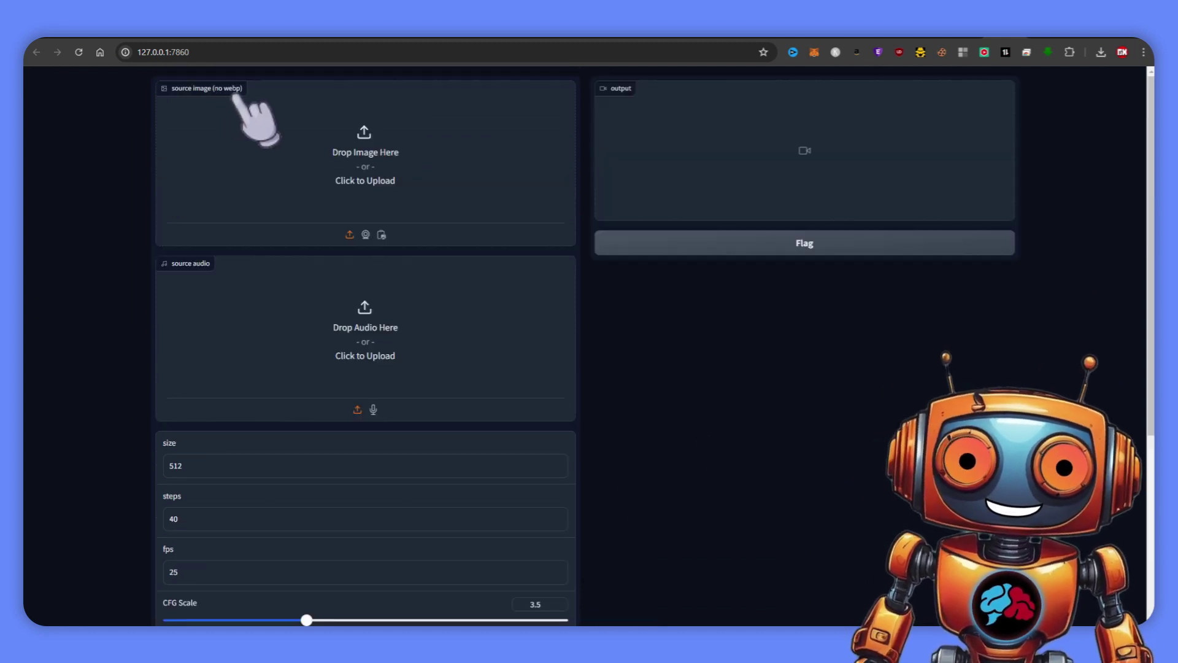
scroll(236, 299, down, 3)
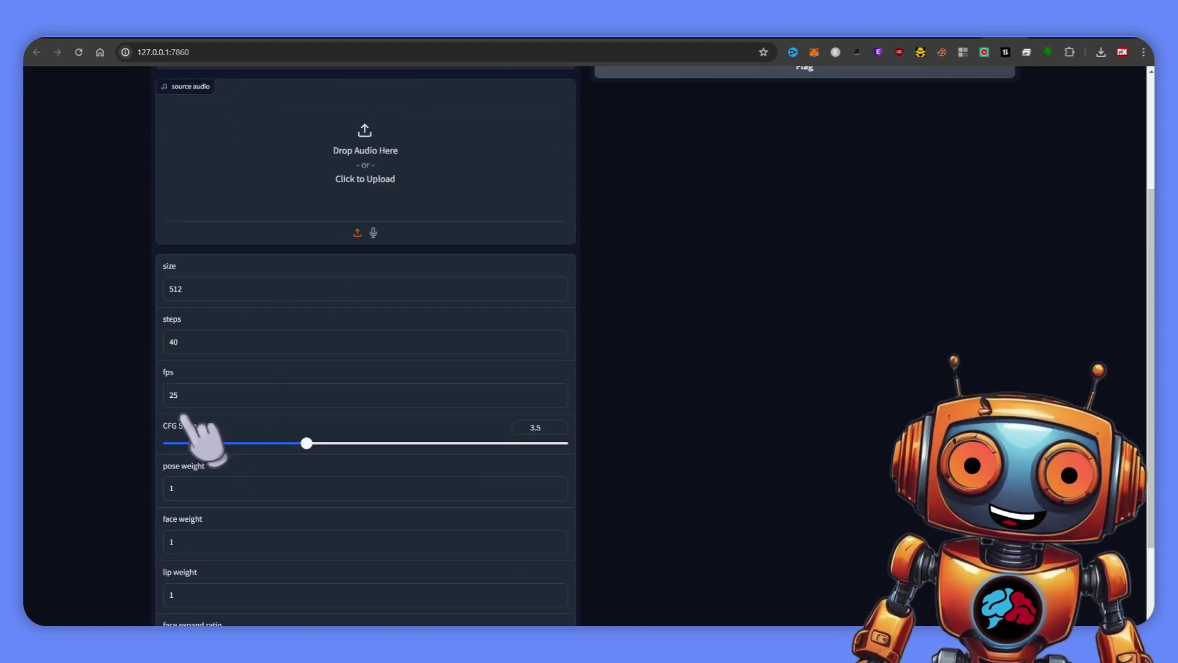
scroll(202, 439, down, 2)
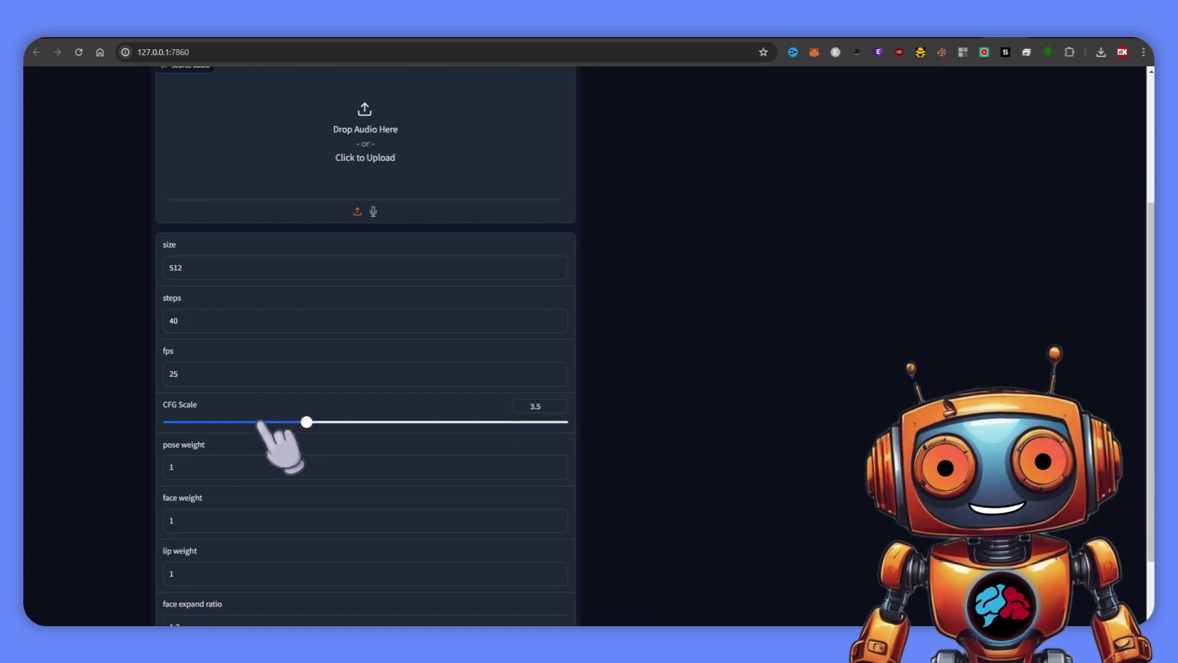
scroll(609, 473, up, 5)
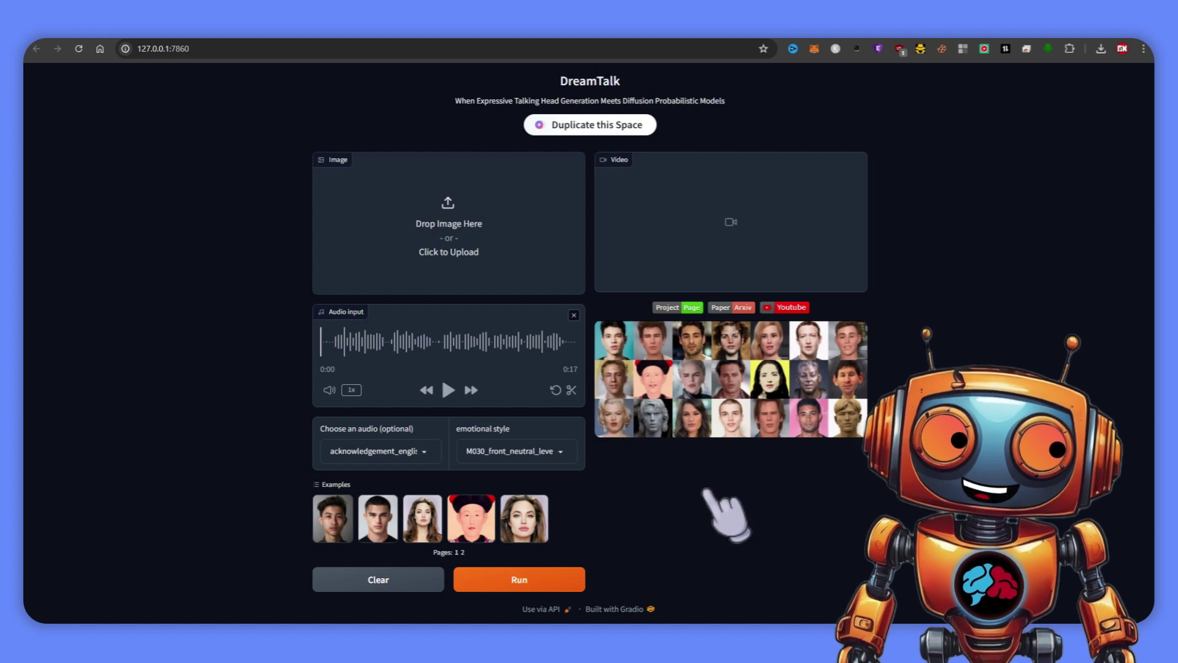
Step: Load the blonde portrait and the new voice clip in place of the sample audio, then run DreamTalk
drag(1153, 203, 453, 237)
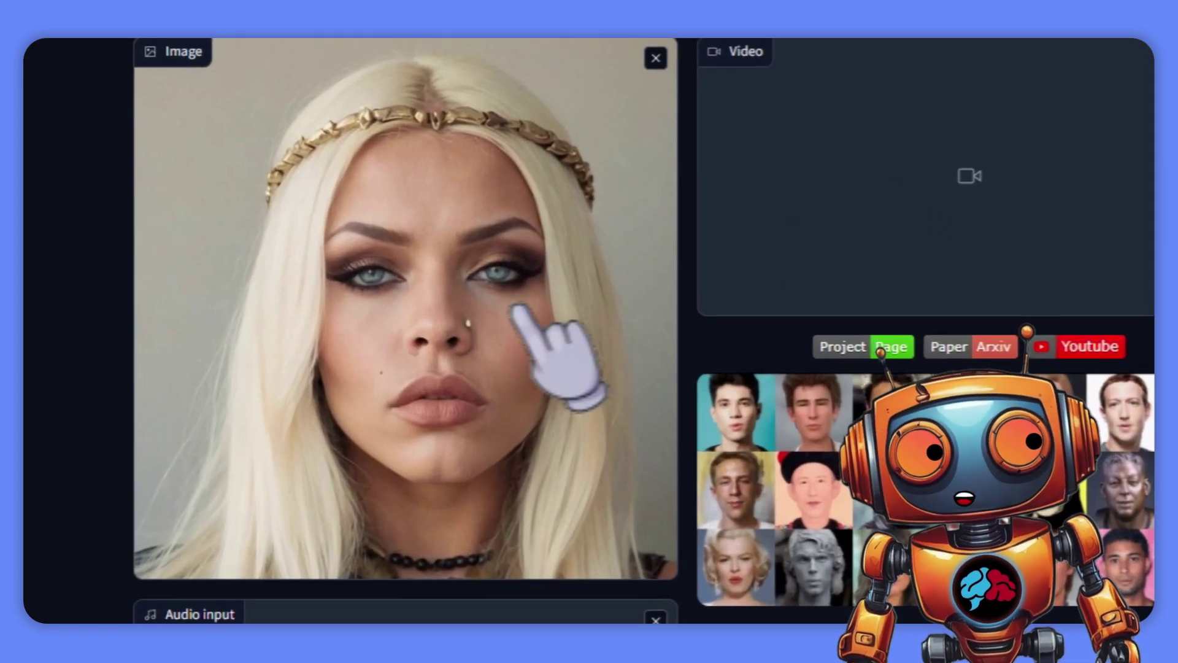
scroll(460, 407, down, 4)
click(649, 359)
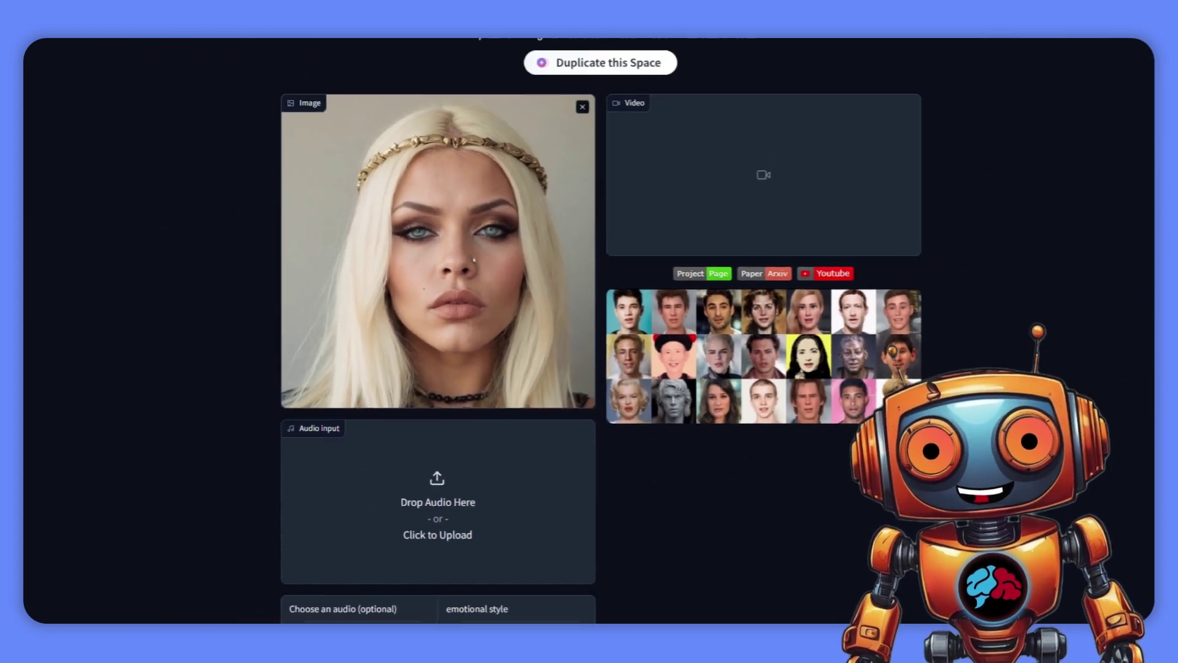
drag(1153, 344, 316, 510)
scroll(518, 586, down, 2)
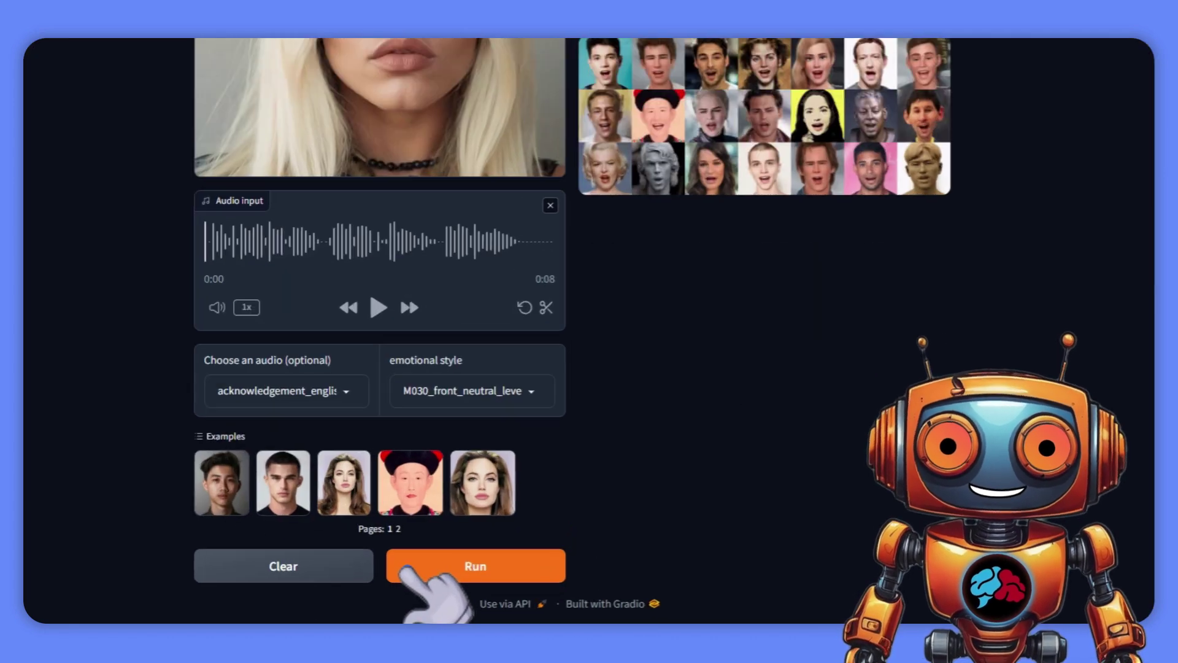
click(463, 583)
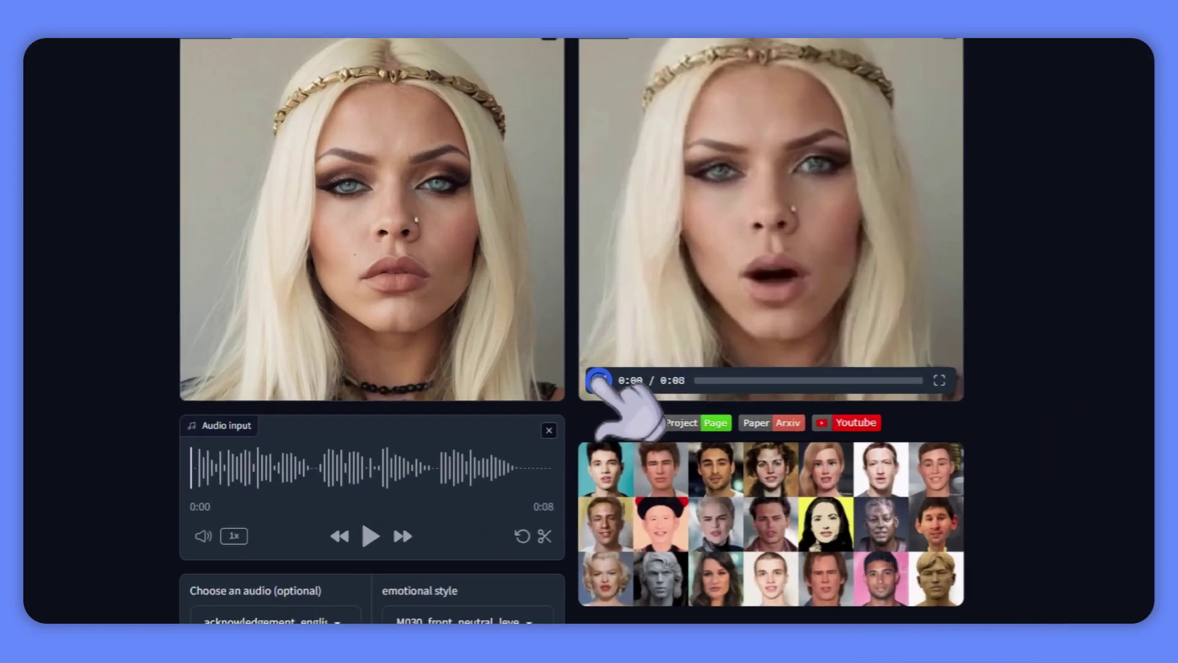
Step: Play the generated 8-second lip-synced video of the blonde portrait
click(580, 417)
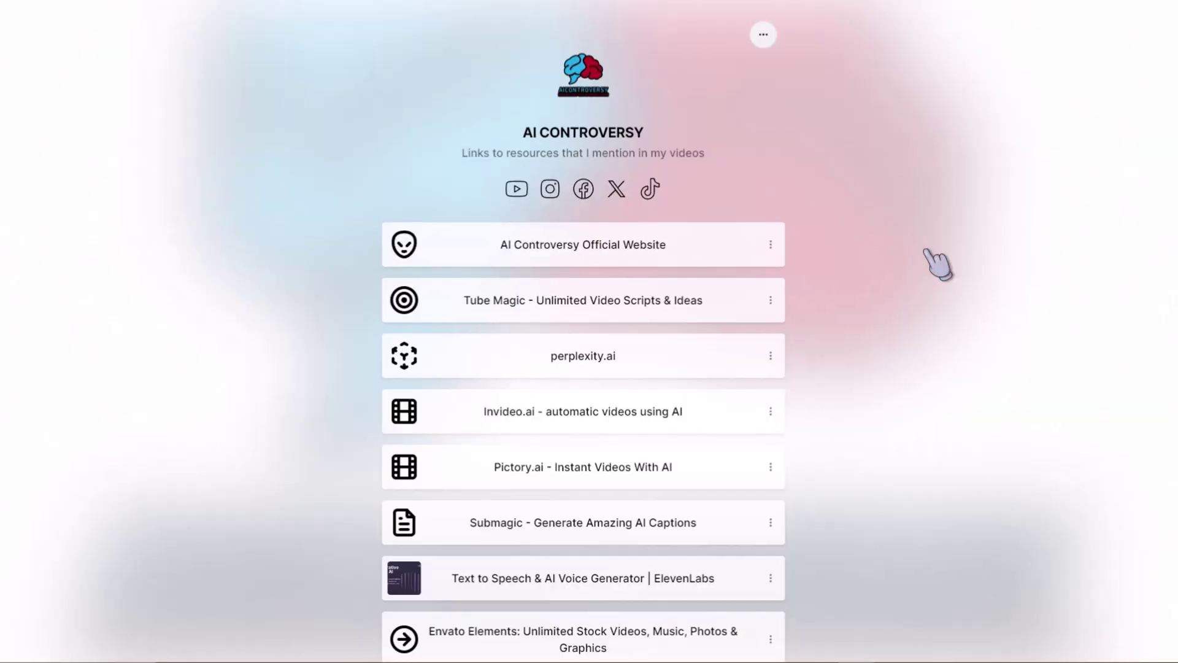
Step: Create a fresh empty CapCut project, 0629 (1), at 30 fps
scroll(937, 264, down, 5)
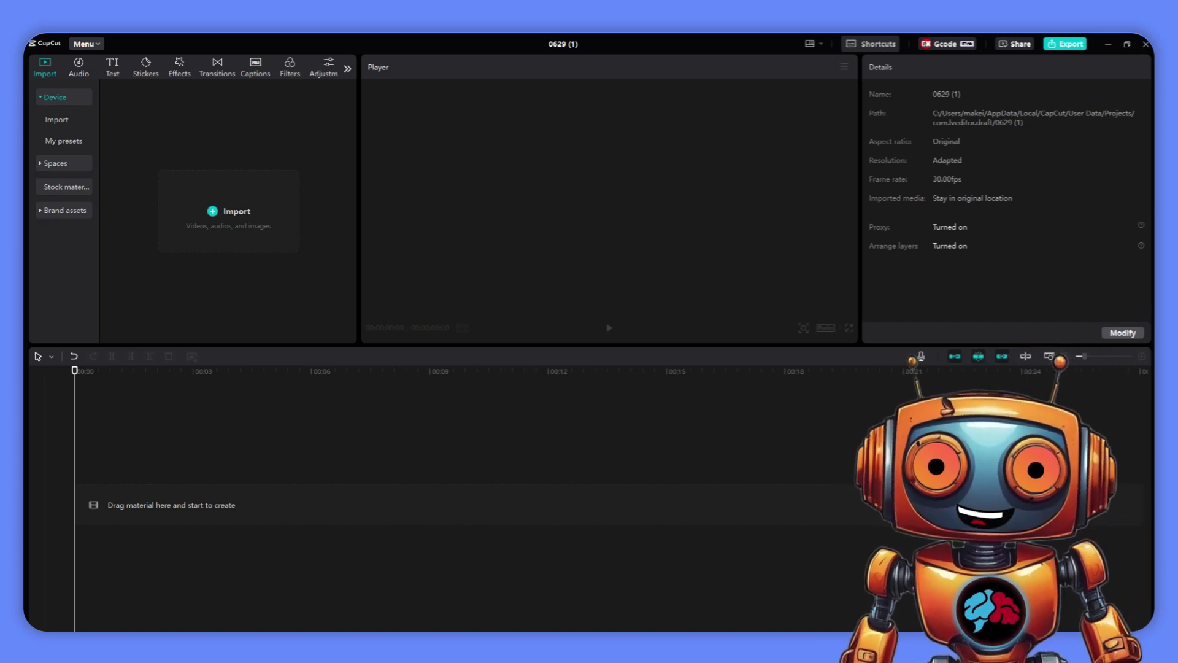
Step: Import the DreamTalk mp4 into CapCut, put it on the main track and select the clip
drag(612, 341, 244, 262)
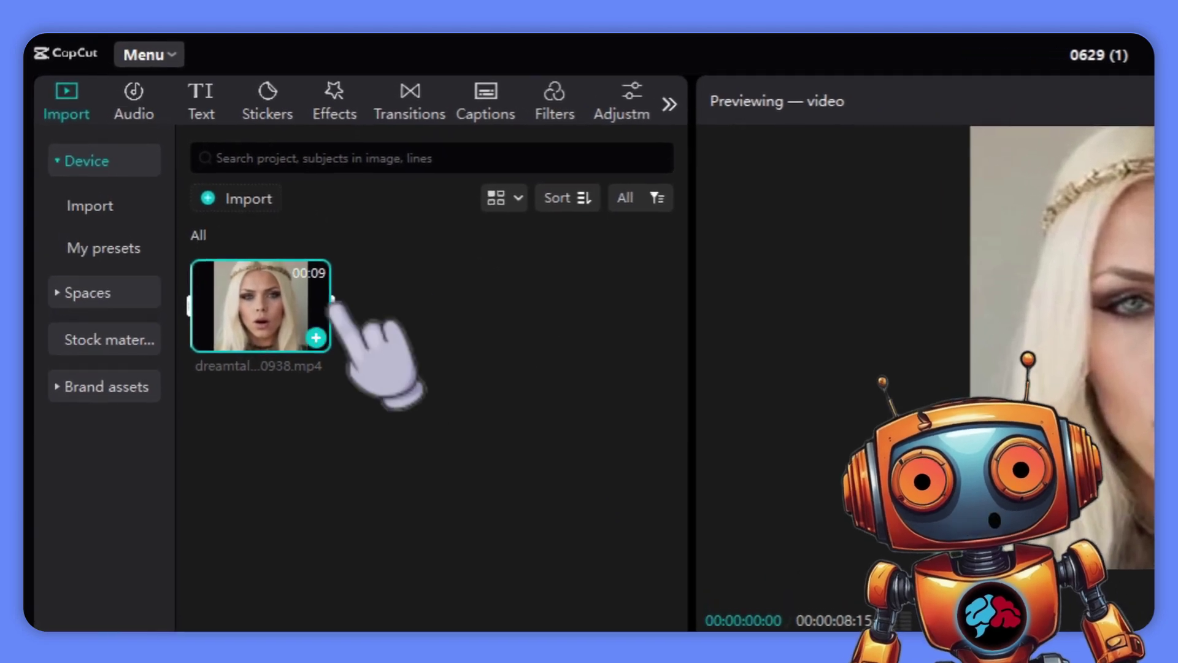
click(314, 337)
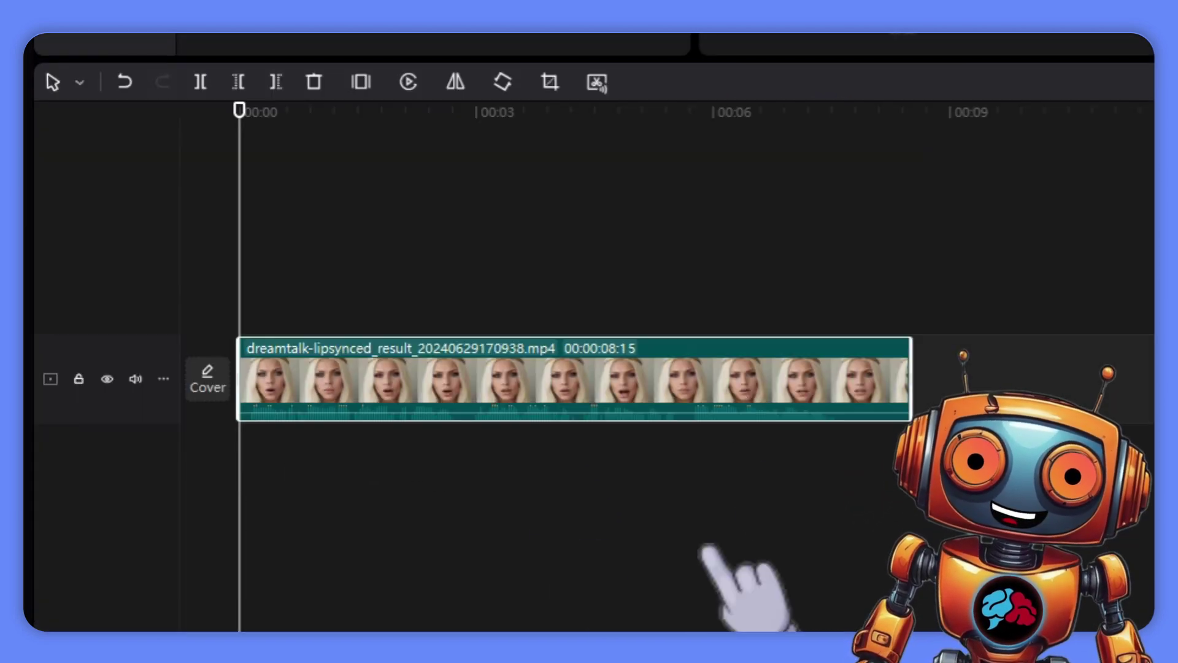
click(289, 386)
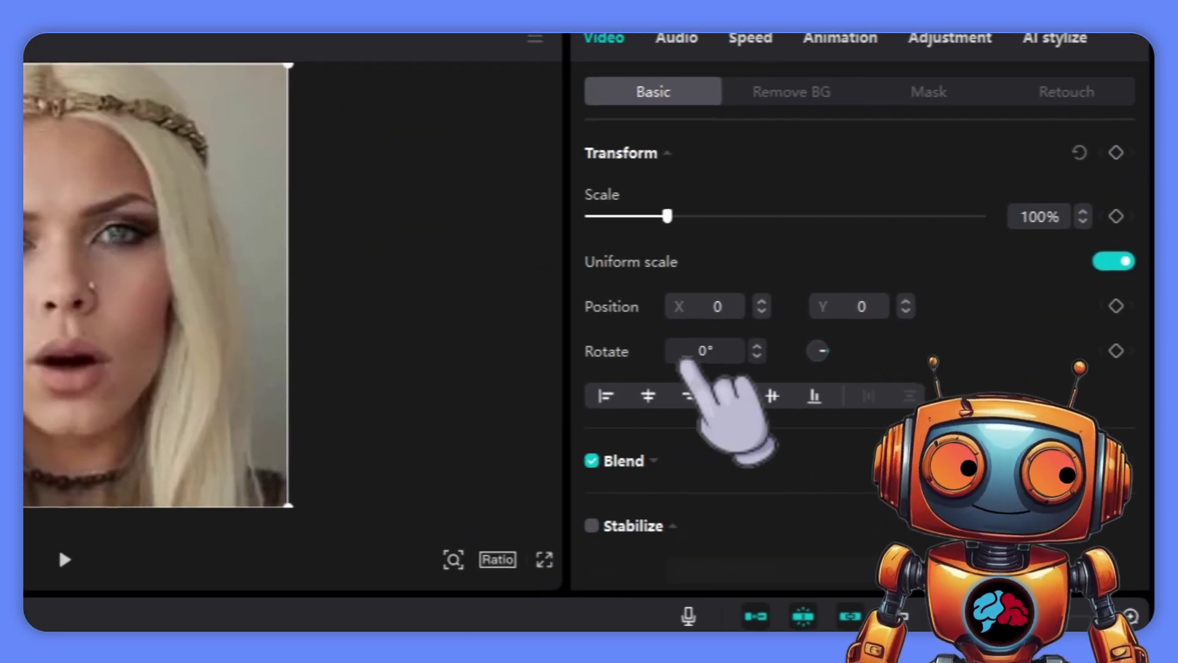
scroll(684, 365, down, 3)
scroll(721, 344, down, 2)
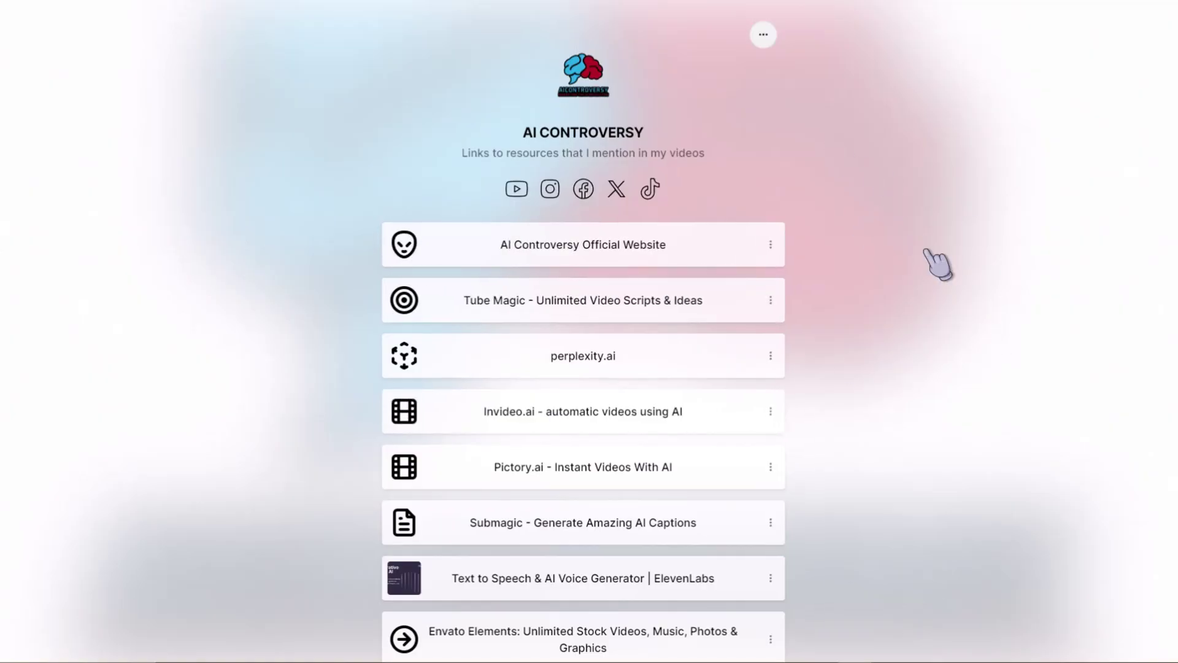
Step: Turn on Enhance image at UHD level for the clip and play it back to preview
scroll(933, 264, down, 3)
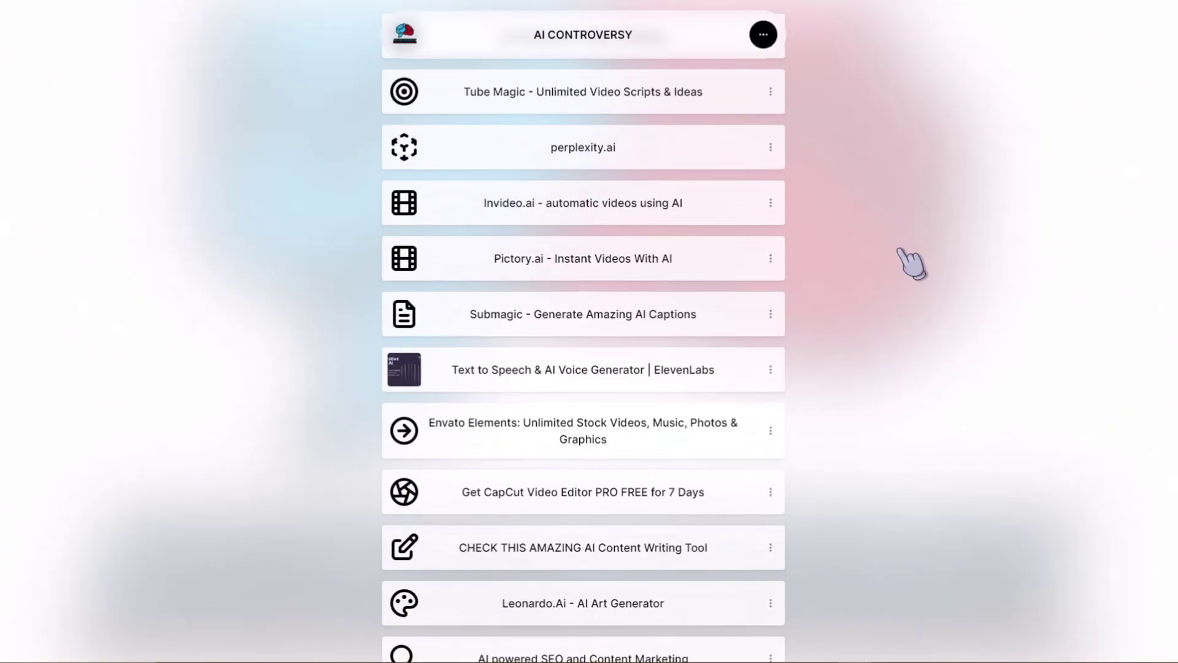
scroll(914, 285, down, 2)
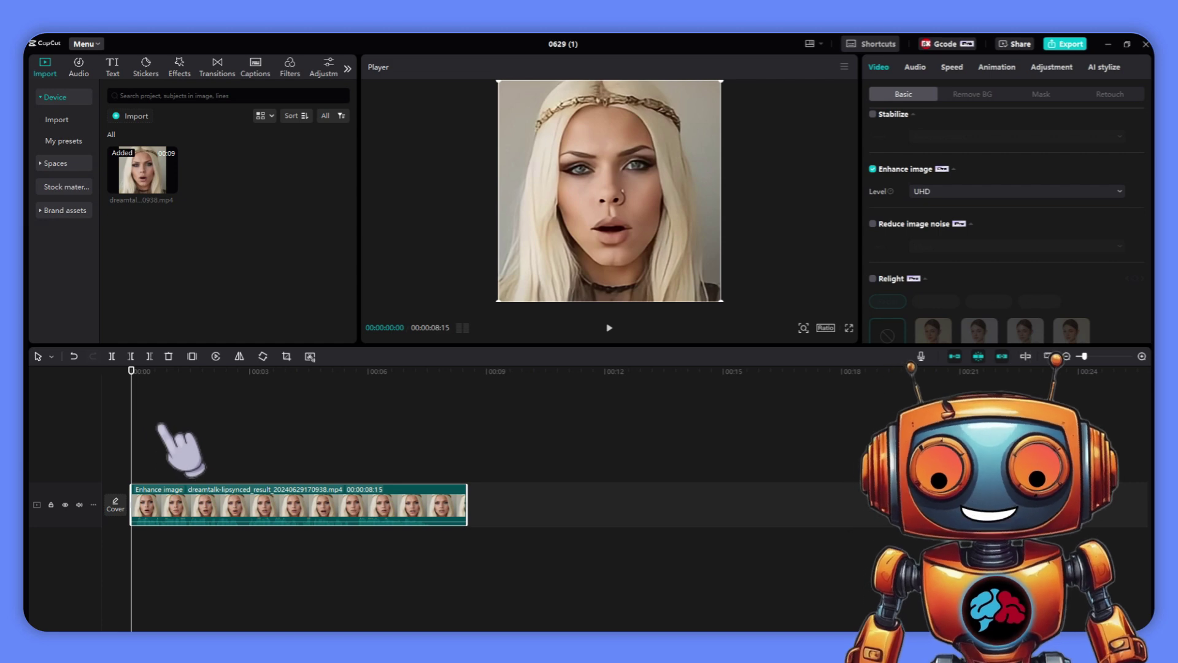
key(space)
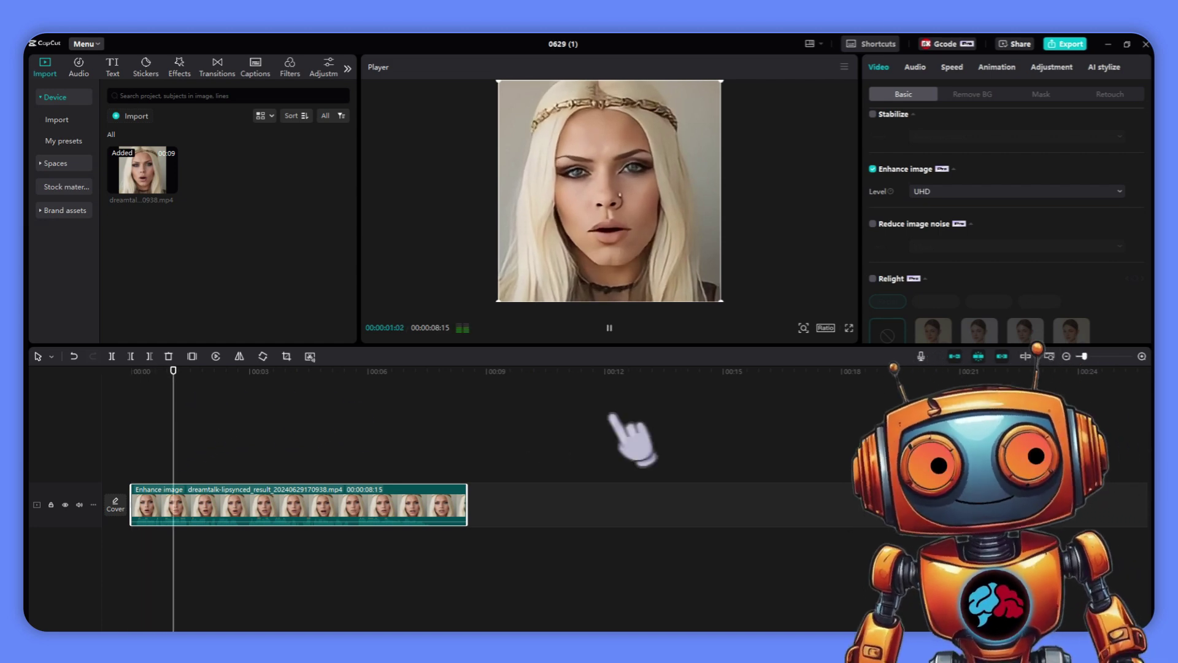